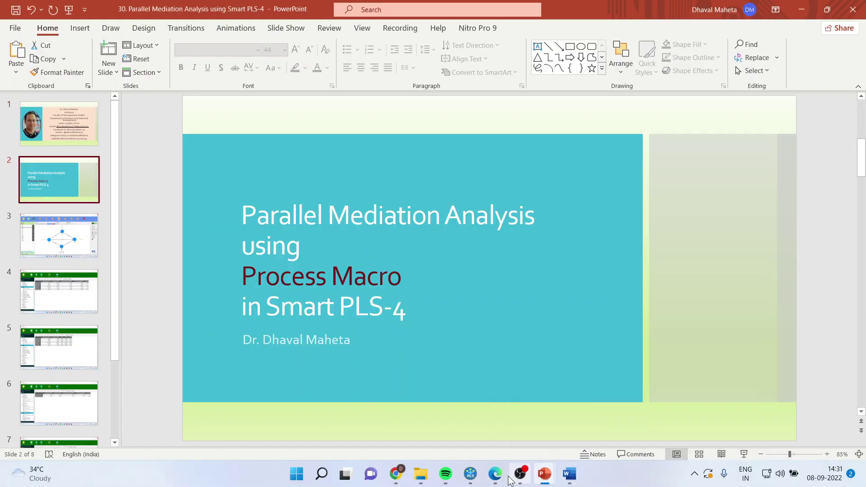
# Step: Leave the PowerPoint title slide for the MOdelos.pdf PROCESS model templates in Edge
pyautogui.moveTo(861, 225); pyautogui.dragTo(864, 43)
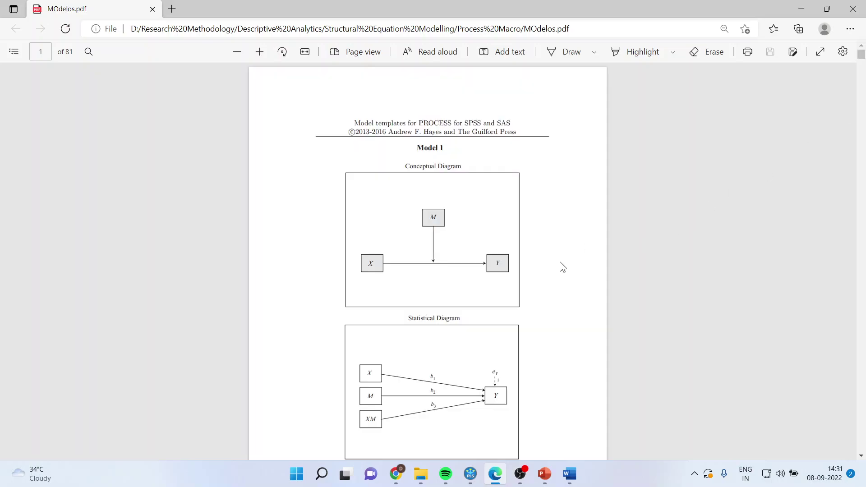
# Step: Scroll the PDF past Models 1 and 2 down to Model 4 on page 6
pyautogui.scroll(-2, 561, 266)
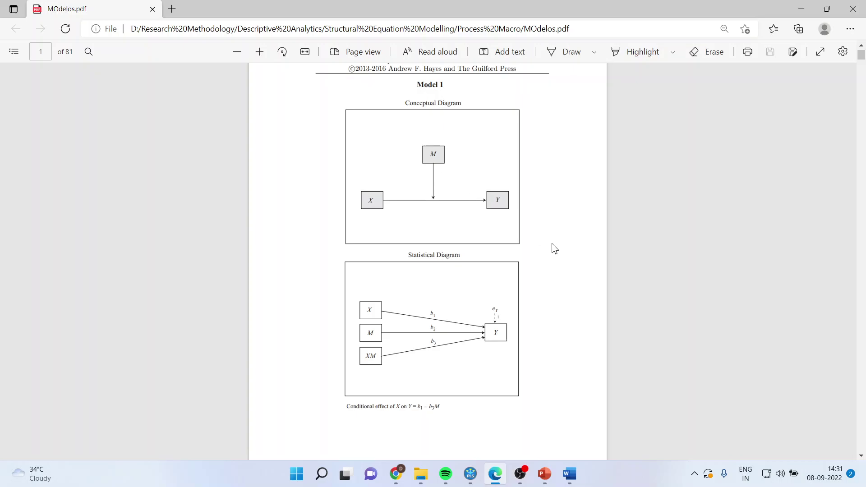
pyautogui.scroll(-20, 552, 244)
pyautogui.scroll(-10, 553, 245)
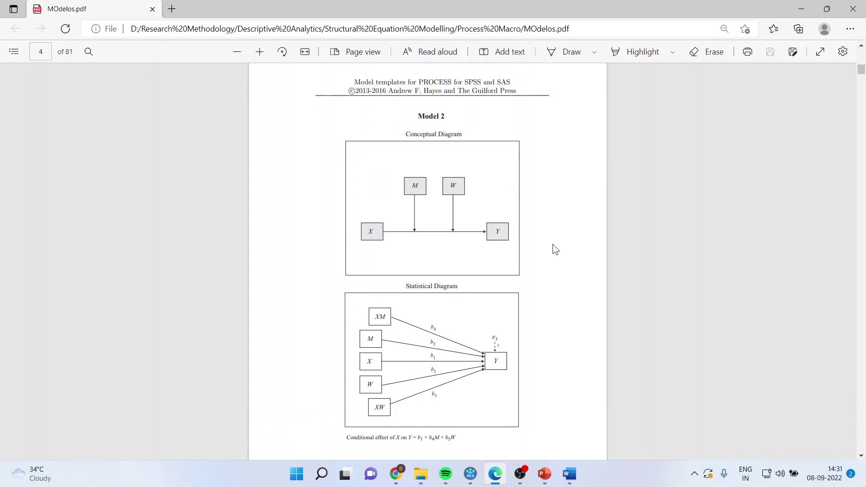
pyautogui.scroll(3, 552, 245)
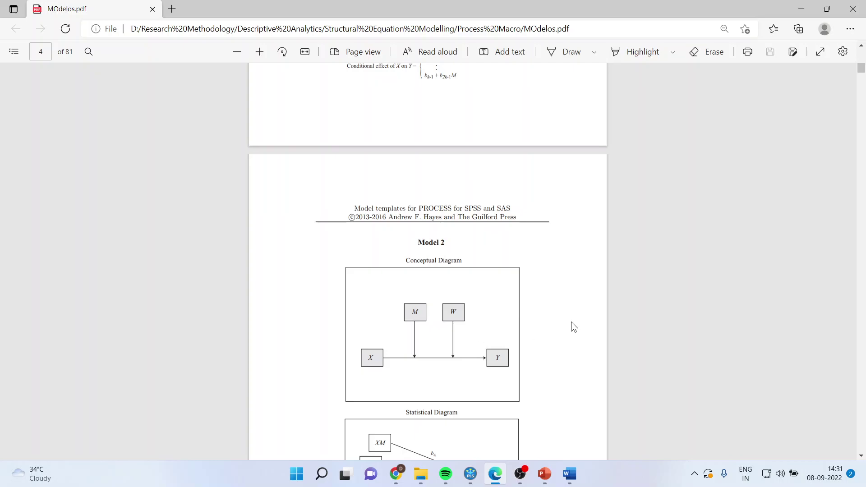
pyautogui.scroll(-15, 573, 327)
pyautogui.scroll(-10, 571, 323)
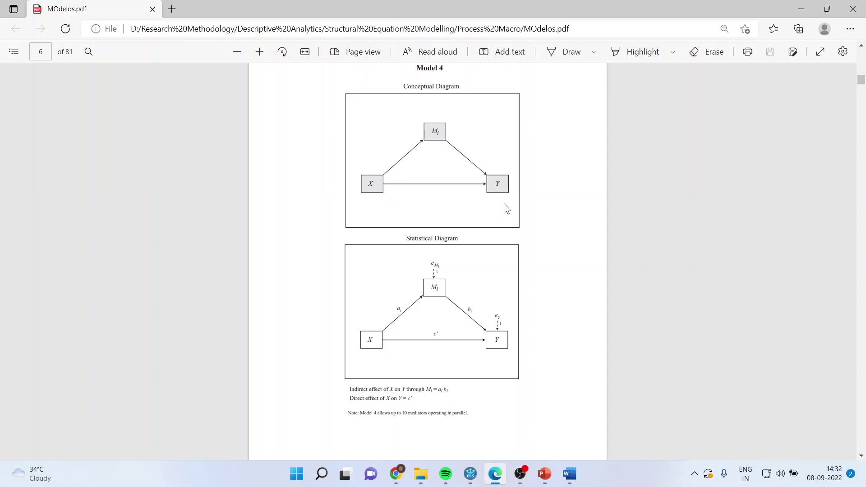
# Step: Scroll through pages 7–10 and back to Model 6 with two serial mediators on page 9
pyautogui.scroll(-20, 558, 244)
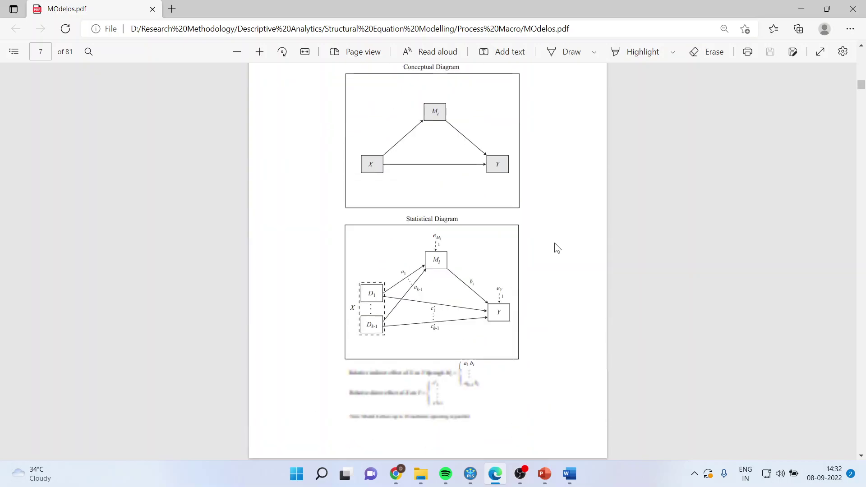
pyautogui.scroll(-15, 554, 244)
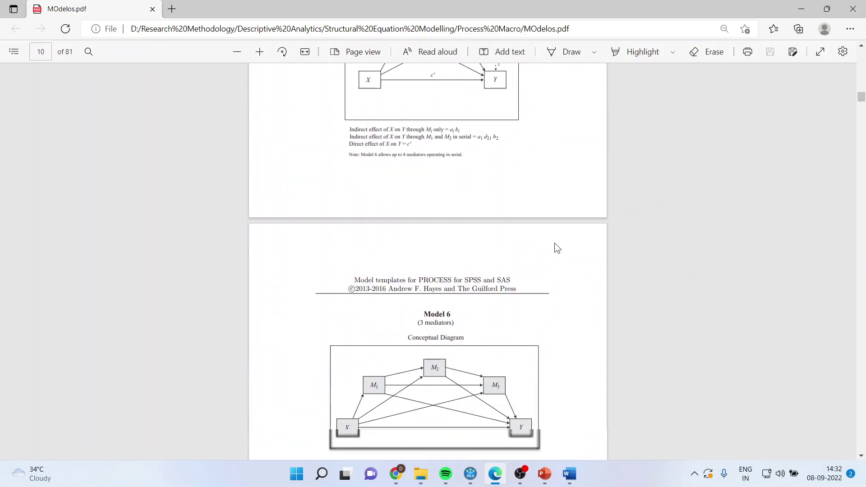
pyautogui.scroll(3, 555, 245)
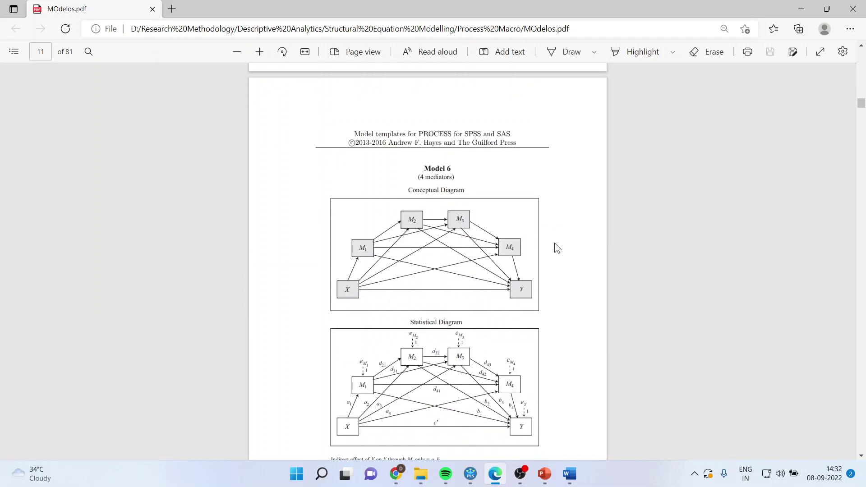
pyautogui.scroll(12, 555, 244)
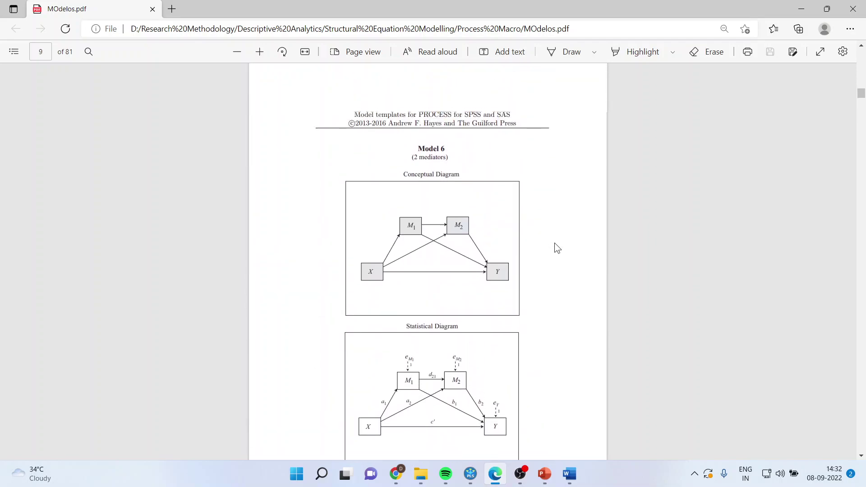
pyautogui.scroll(-2, 558, 248)
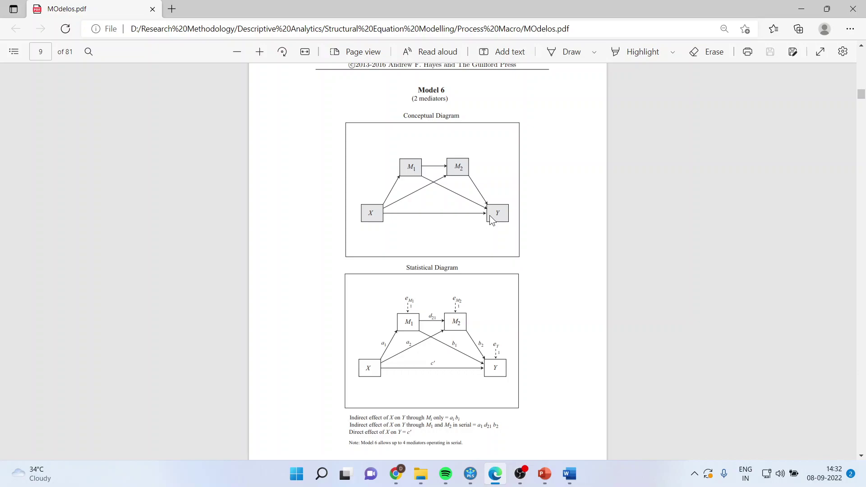
# Step: In SmartPLS 4, create a new project named 'process'
pyautogui.click(471, 474)
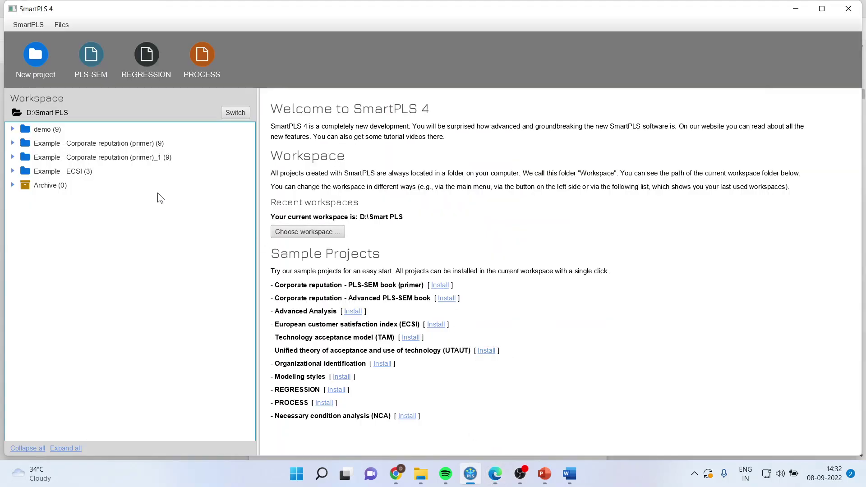
pyautogui.click(33, 60)
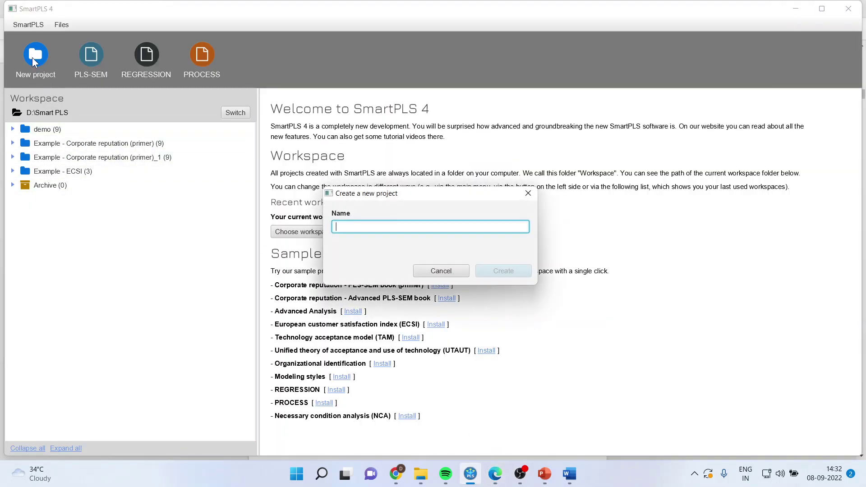
pyautogui.write('process')
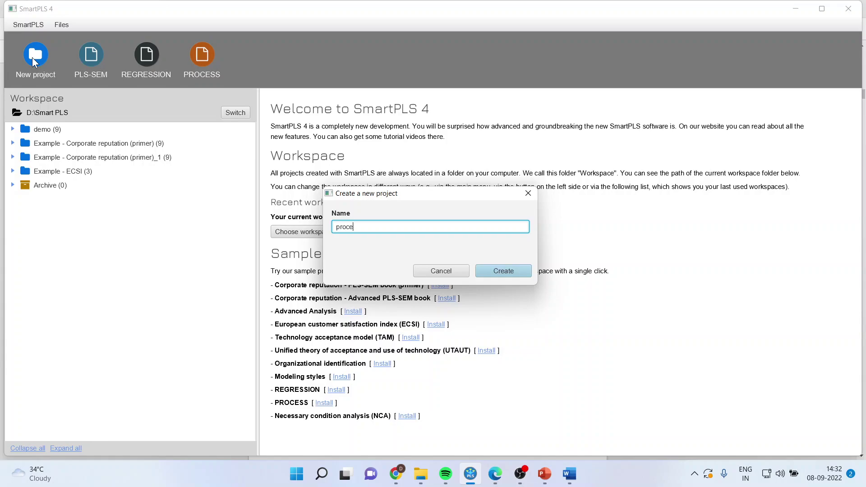
pyautogui.click(502, 269)
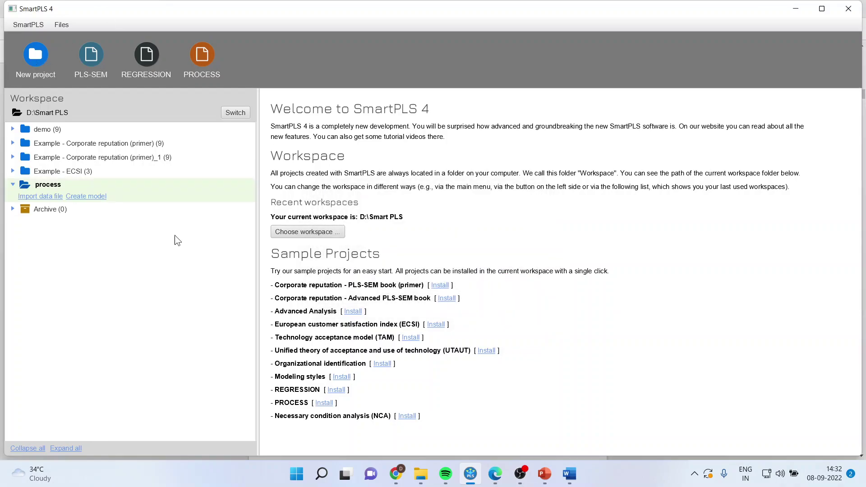
# Step: Import the mtcars.sav SPSS data file into the process project
pyautogui.click(46, 196)
pyautogui.click(327, 201)
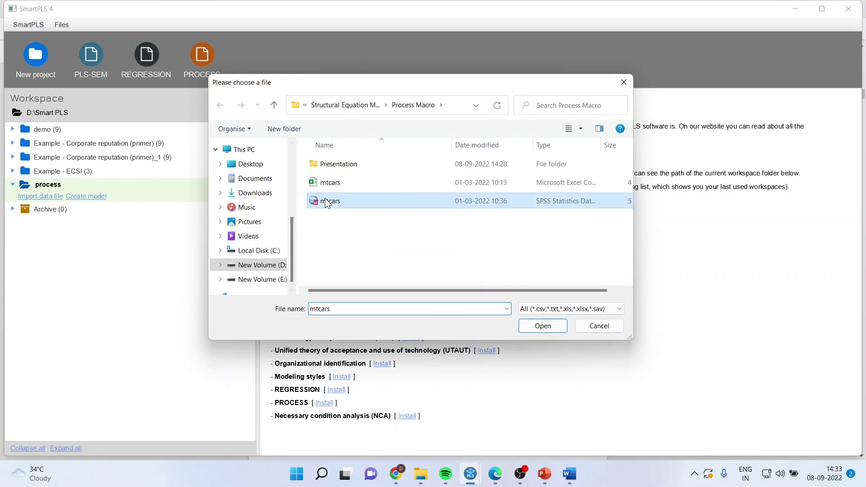
pyautogui.click(542, 328)
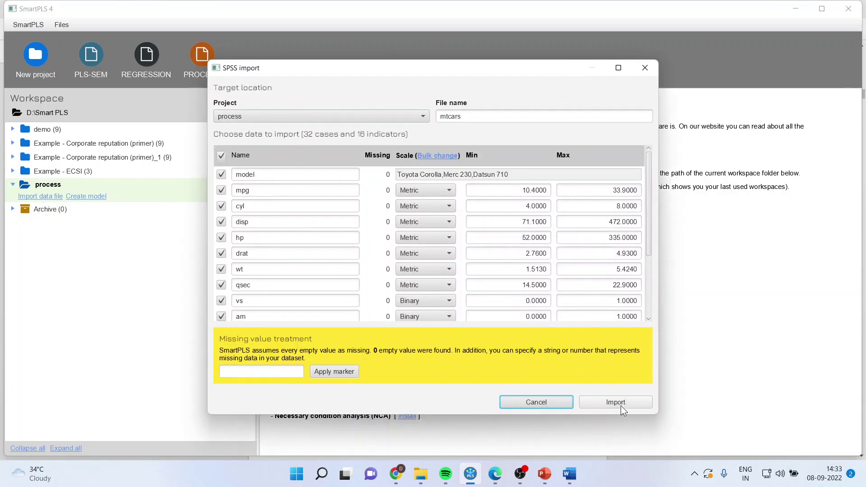
pyautogui.click(621, 402)
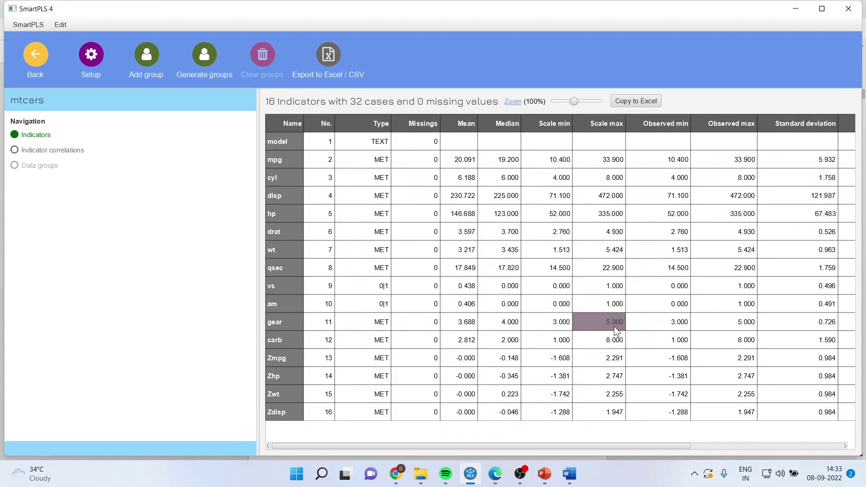
# Step: Create a PROCESS-type model named 'parallel' in the process project
pyautogui.click(39, 65)
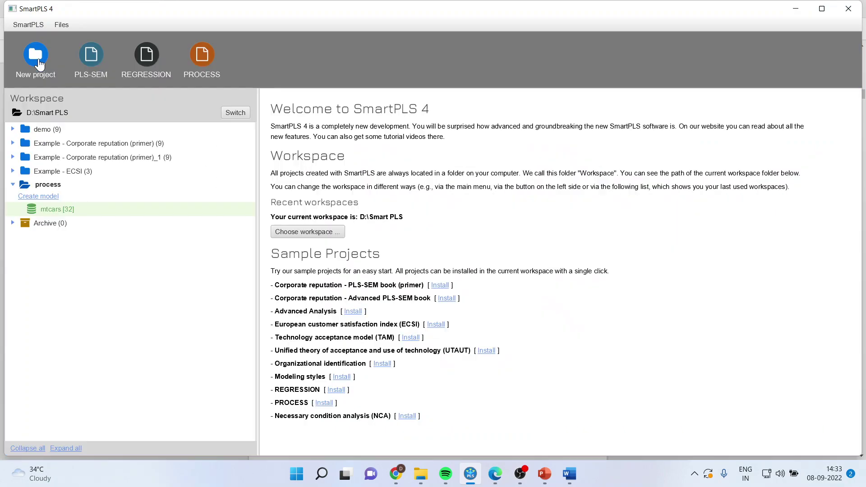
pyautogui.click(39, 196)
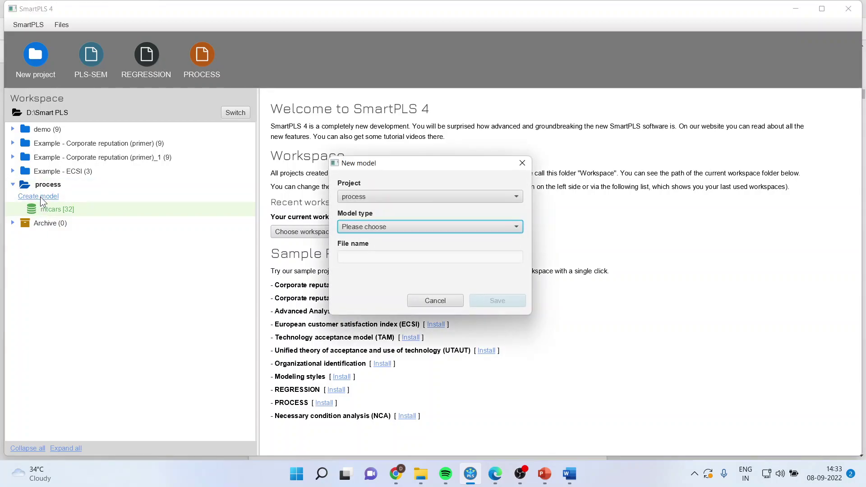
pyautogui.click(518, 228)
pyautogui.click(391, 267)
pyautogui.click(359, 257)
pyautogui.write('p')
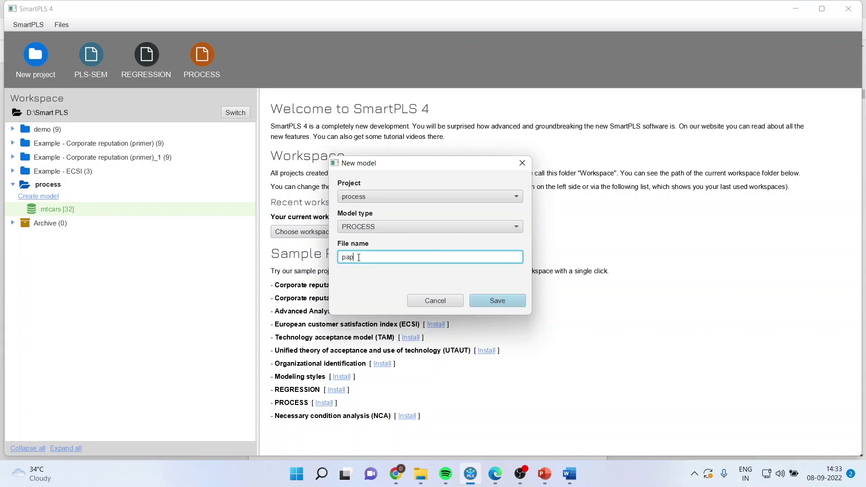
pyautogui.write('arallel')
pyautogui.press('Return')
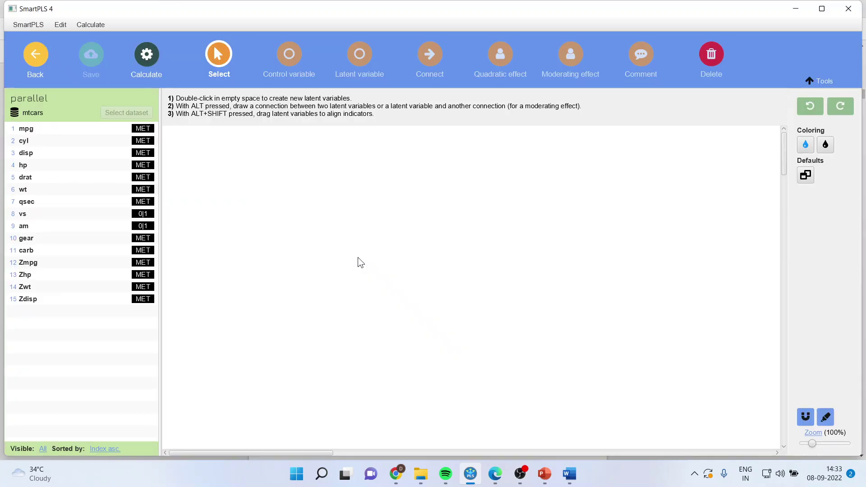
# Step: Place mpg and wt on the canvas and draw a direct path from wt to mpg
pyautogui.click(37, 130)
pyautogui.moveTo(36, 133); pyautogui.dragTo(605, 262)
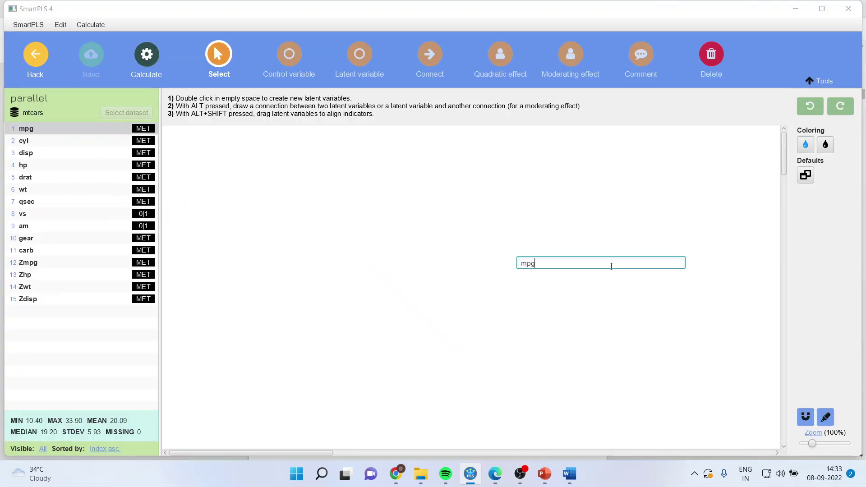
pyautogui.press('Return')
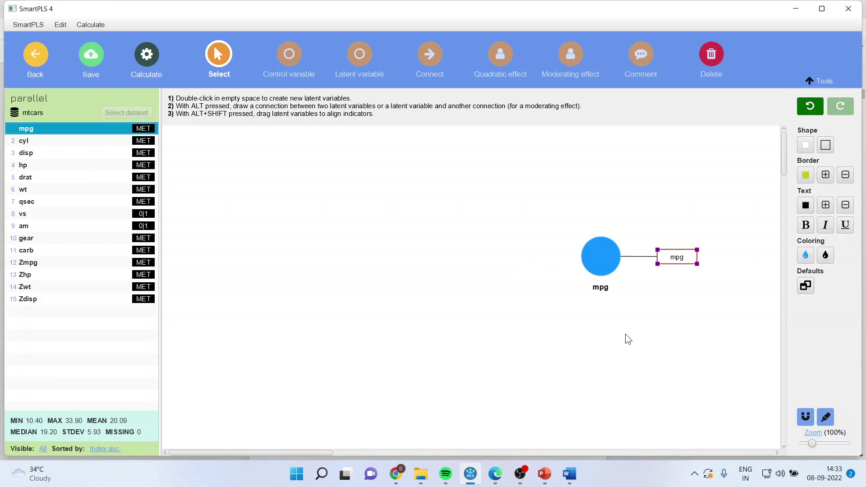
pyautogui.click(29, 193)
pyautogui.moveTo(30, 193); pyautogui.dragTo(309, 252)
pyautogui.press('Return')
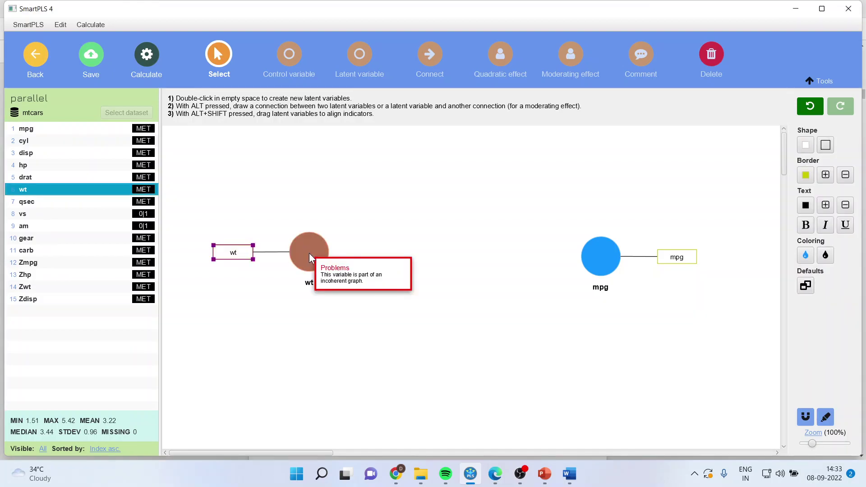
pyautogui.click(228, 228)
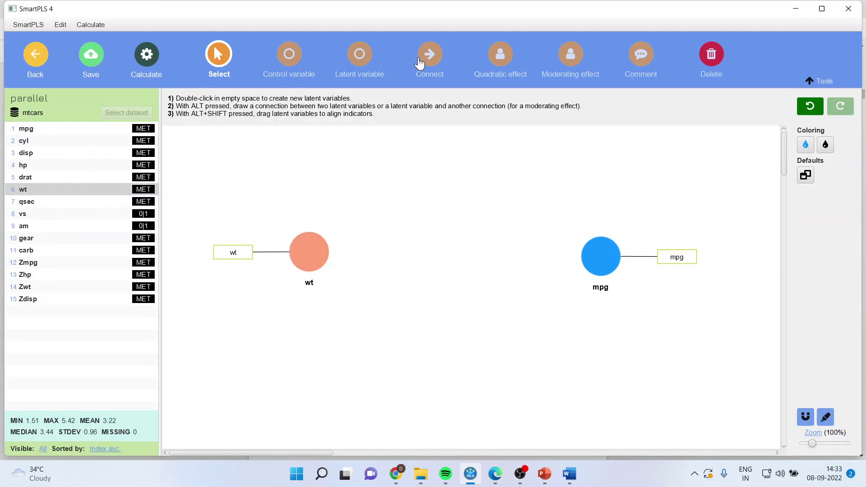
pyautogui.click(428, 57)
pyautogui.moveTo(316, 252); pyautogui.dragTo(600, 256)
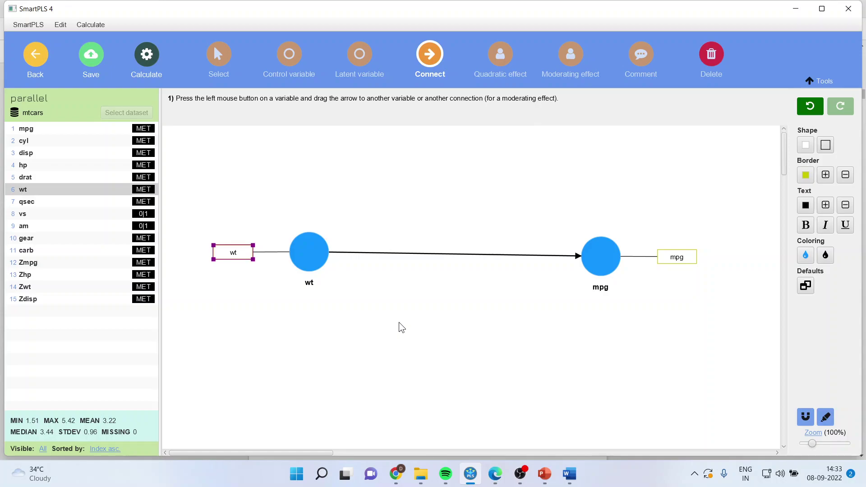
# Step: Add hp as a construct above the wt–mpg path, redoing the first misplaced attempt
pyautogui.click(33, 166)
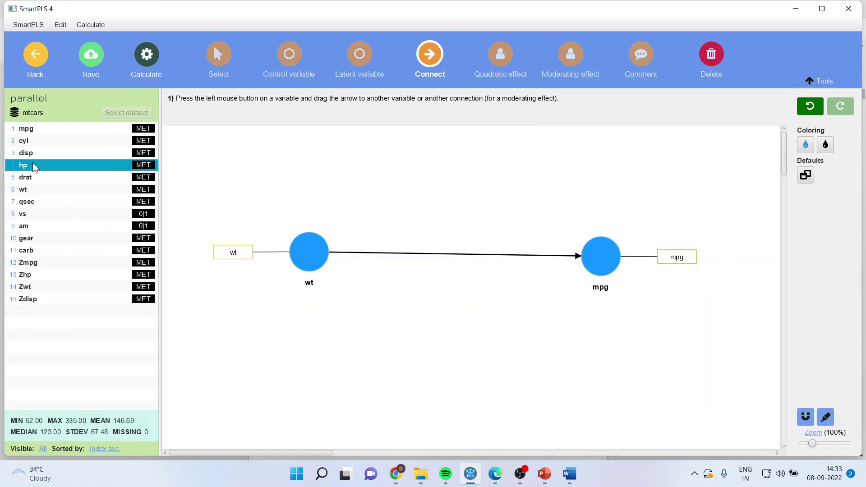
pyautogui.moveTo(33, 166); pyautogui.dragTo(453, 167)
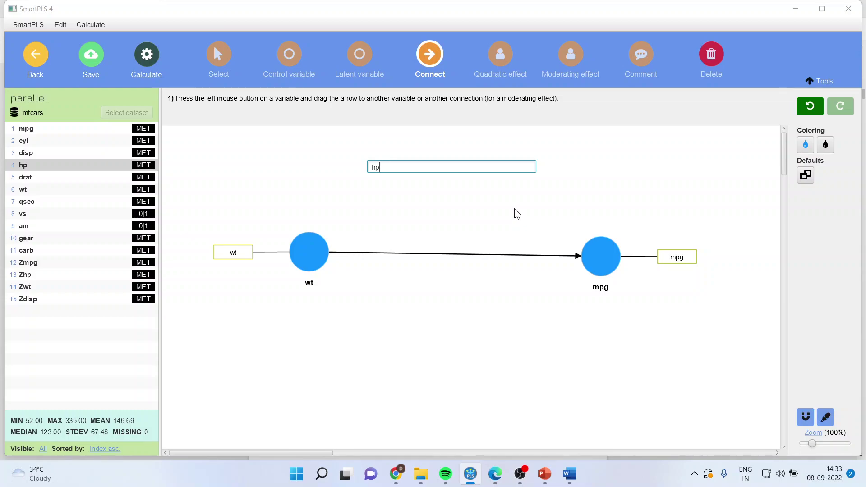
pyautogui.press('Return')
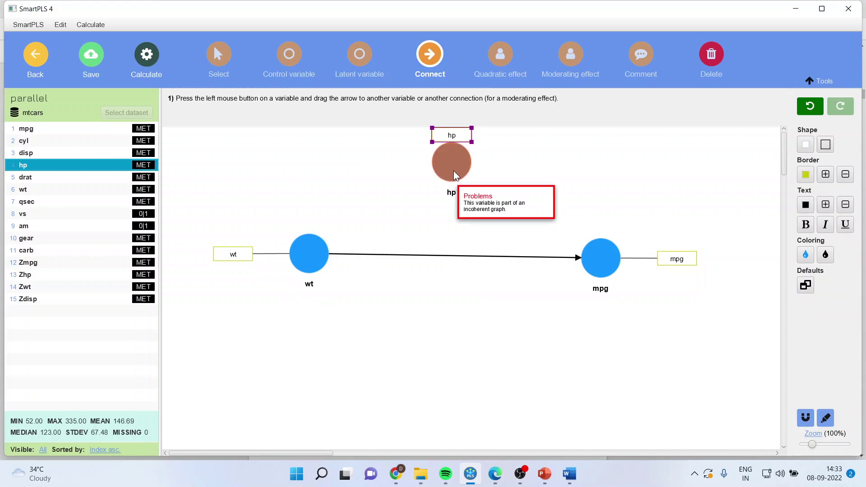
pyautogui.hotkey('ctrl', 'z')
pyautogui.moveTo(45, 168); pyautogui.dragTo(461, 197)
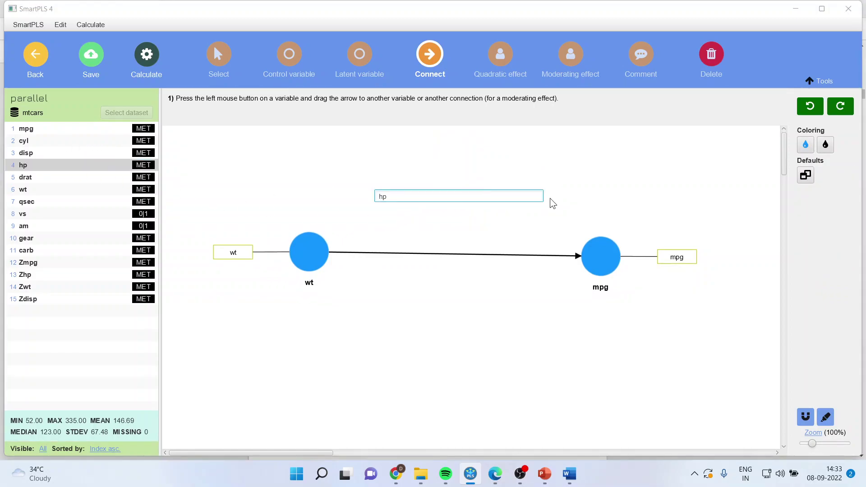
pyautogui.press('Return')
# Step: Line up wt and mpg, then draw the path from wt to hp
pyautogui.click(231, 78)
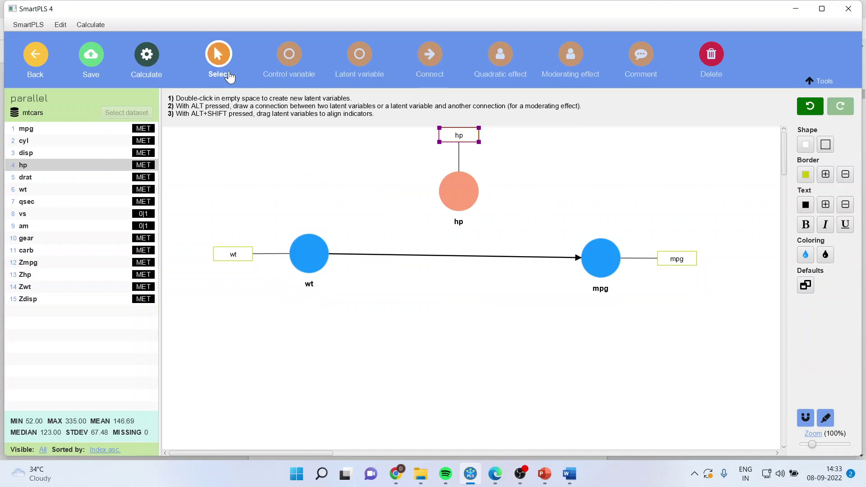
pyautogui.moveTo(325, 254); pyautogui.dragTo(339, 269)
pyautogui.moveTo(601, 256); pyautogui.dragTo(604, 270)
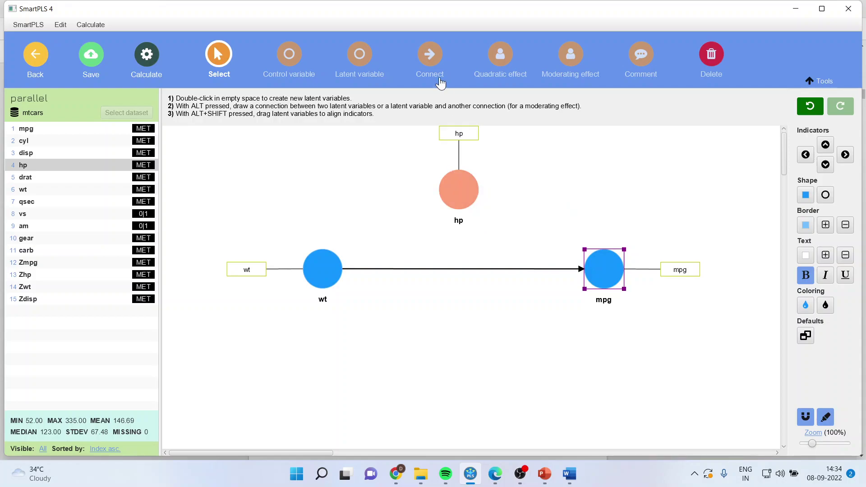
pyautogui.click(431, 59)
pyautogui.moveTo(325, 267); pyautogui.dragTo(583, 246)
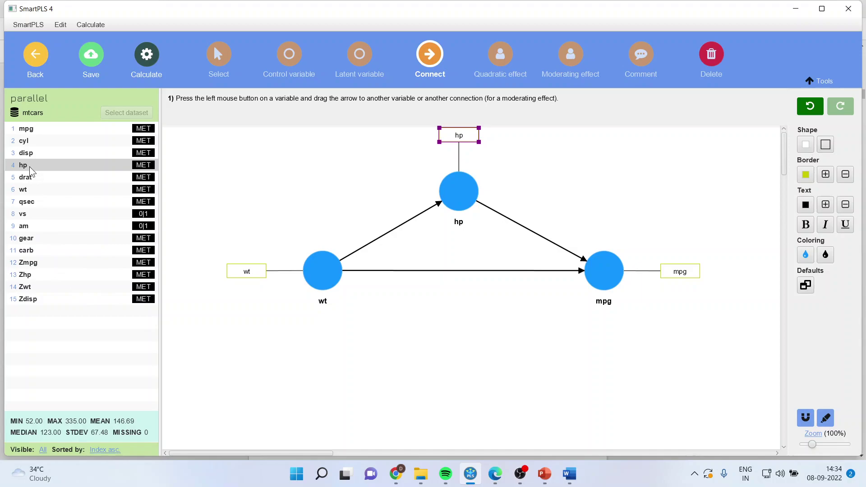
# Step: Add disp as a second mediator below the model and connect wt to disp
pyautogui.click(29, 154)
pyautogui.moveTo(459, 349); pyautogui.dragTo(471, 350)
pyautogui.press('Return')
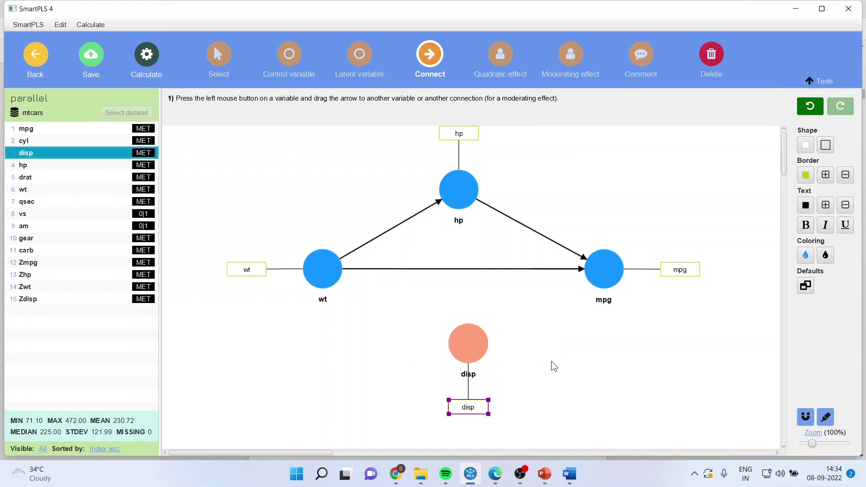
pyautogui.moveTo(316, 266); pyautogui.dragTo(444, 206)
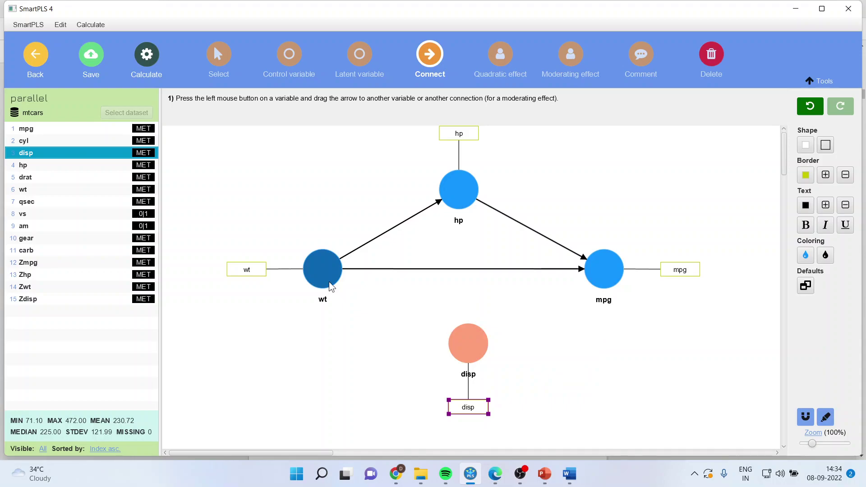
pyautogui.click(219, 56)
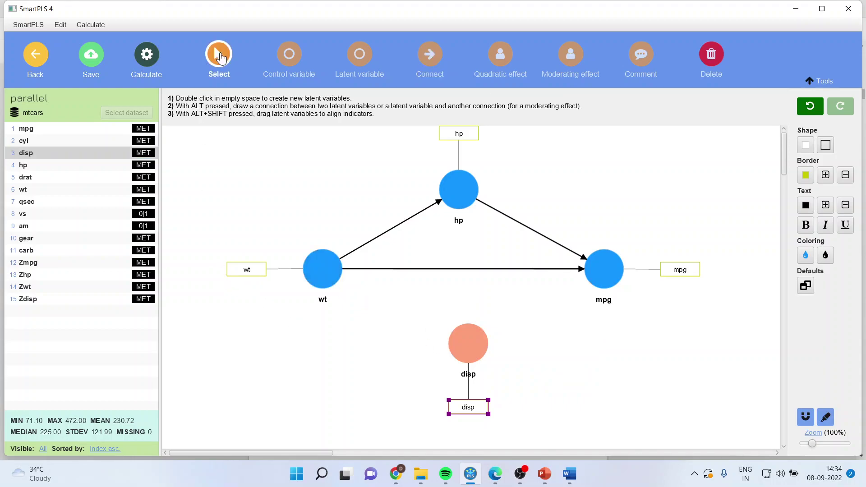
pyautogui.click(430, 55)
pyautogui.moveTo(324, 270); pyautogui.dragTo(593, 281)
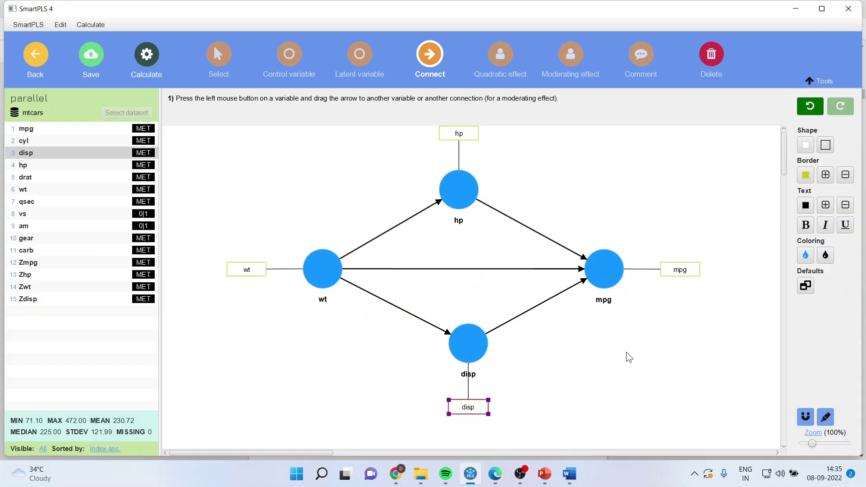
# Step: Run bootstrapping on the parallel model and open the results report
pyautogui.click(143, 59)
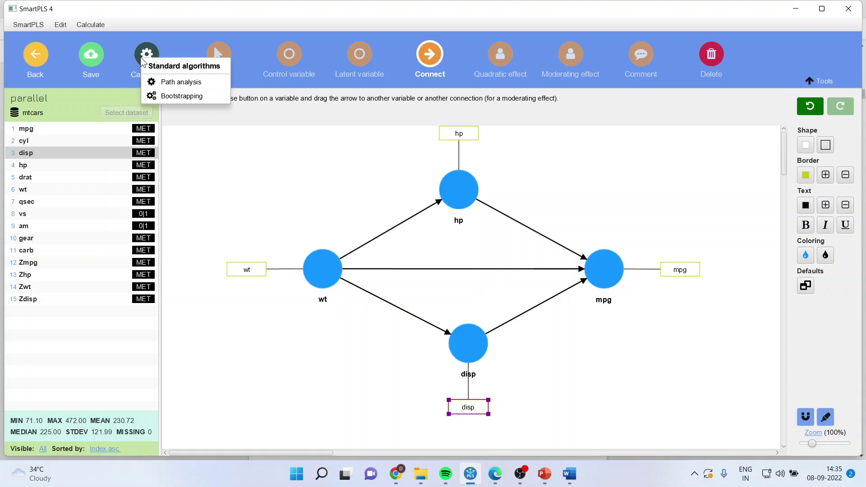
pyautogui.click(199, 96)
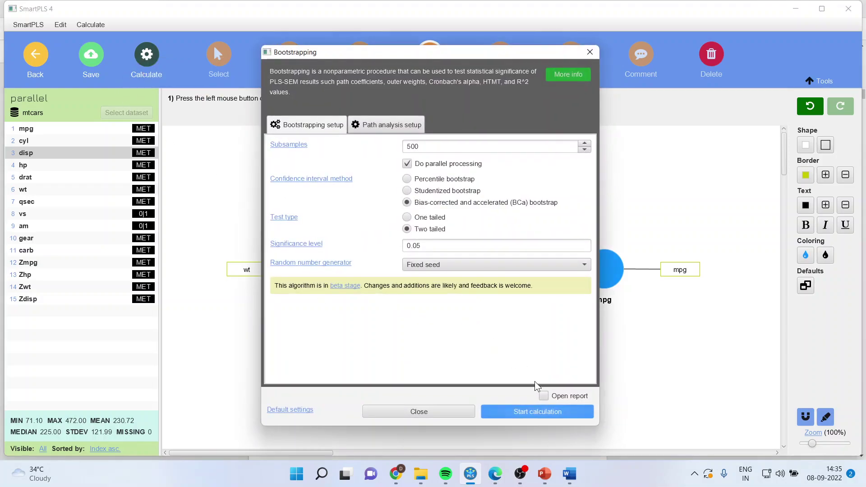
pyautogui.click(531, 411)
pyautogui.click(321, 112)
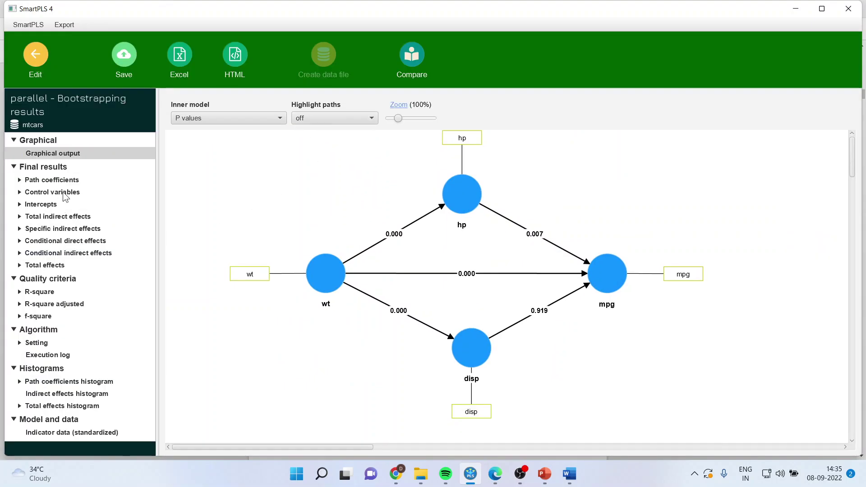
# Step: Review path coefficient p-values (disp→mpg 0.919 non-significant), then show bias-corrected confidence intervals
pyautogui.click(68, 180)
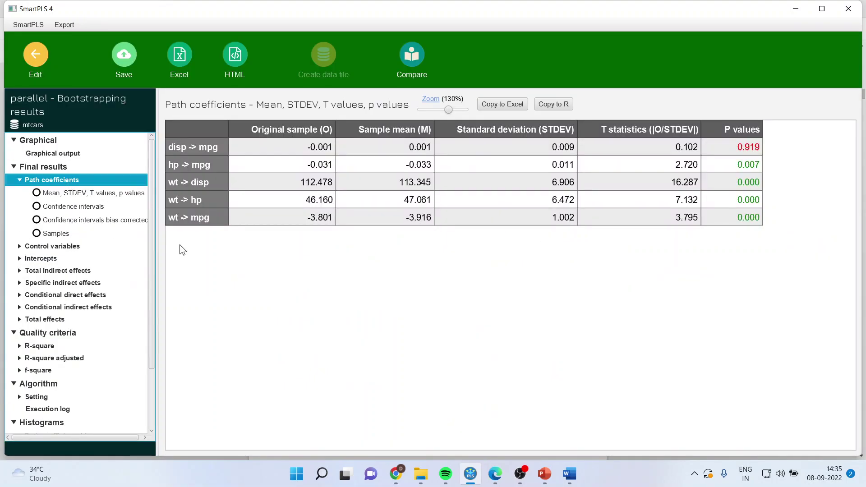
pyautogui.moveTo(299, 149); pyautogui.dragTo(305, 222)
pyautogui.moveTo(721, 153); pyautogui.dragTo(727, 220)
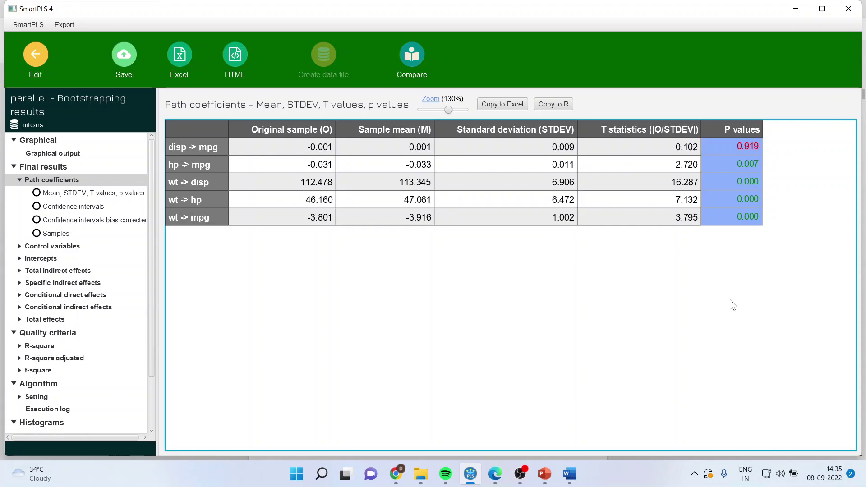
pyautogui.moveTo(743, 208); pyautogui.dragTo(745, 166)
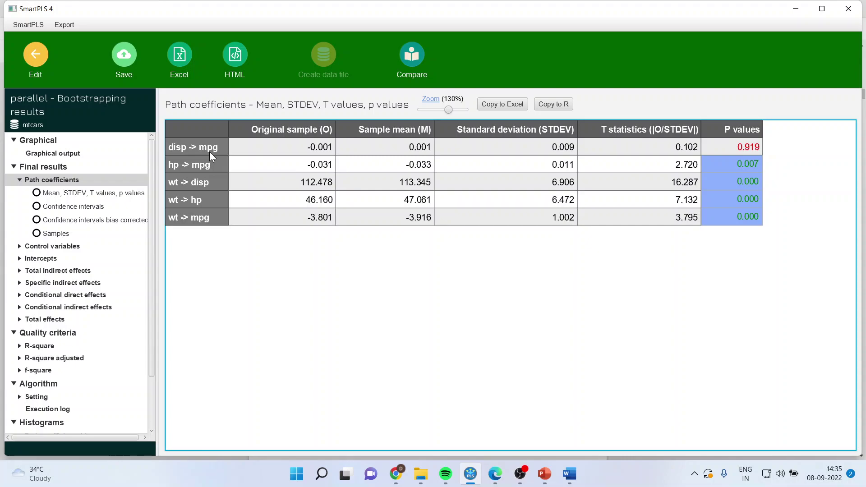
pyautogui.click(752, 147)
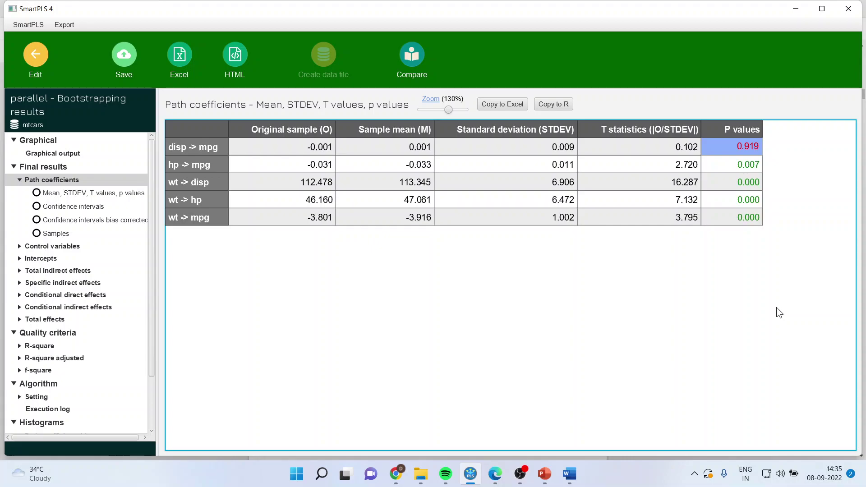
pyautogui.click(114, 218)
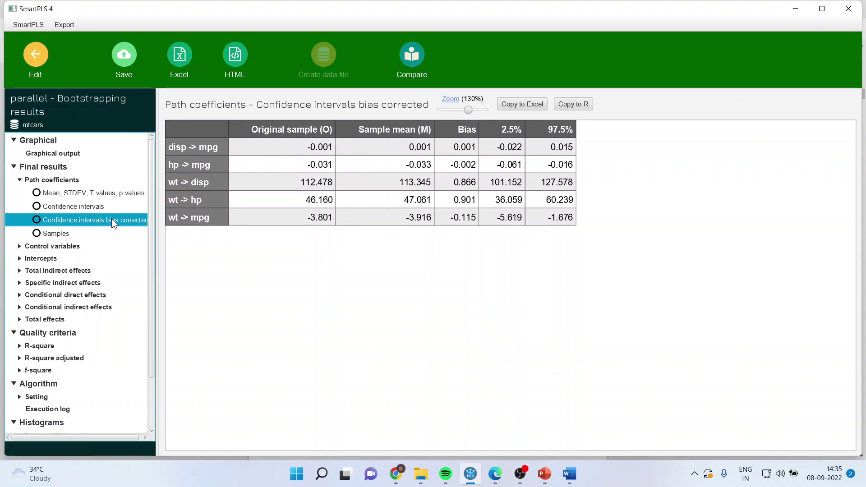
pyautogui.click(510, 215)
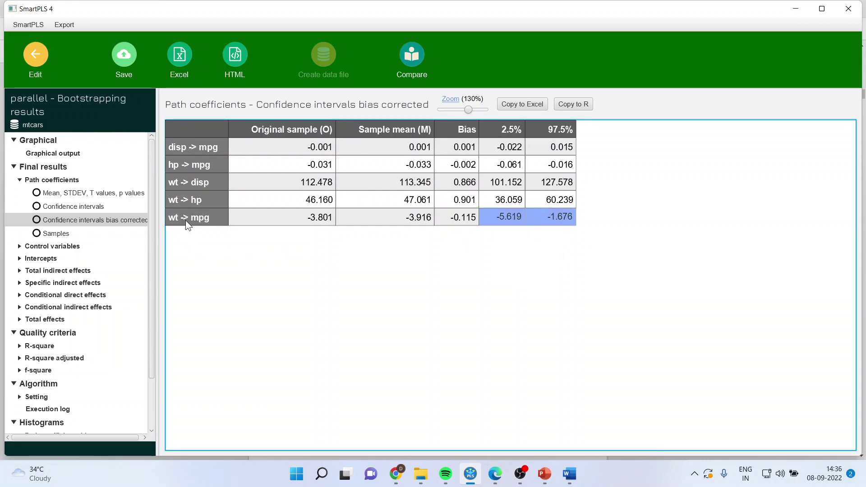
pyautogui.moveTo(508, 202); pyautogui.dragTo(576, 203)
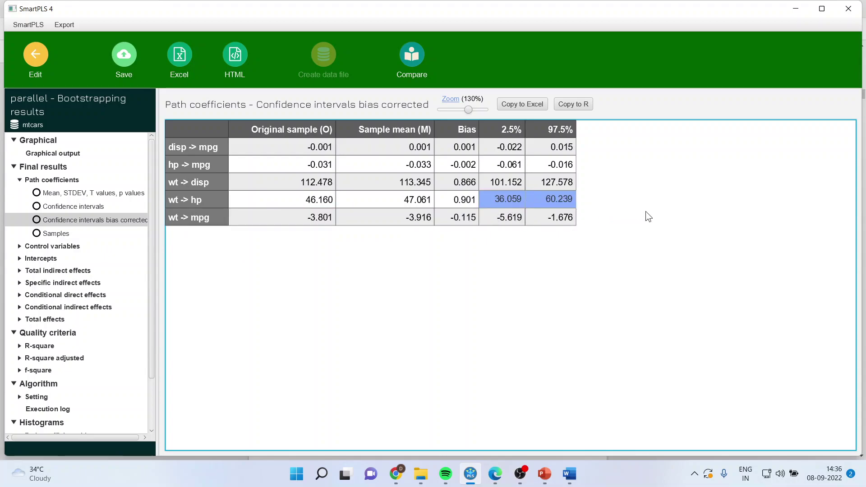
pyautogui.click(210, 200)
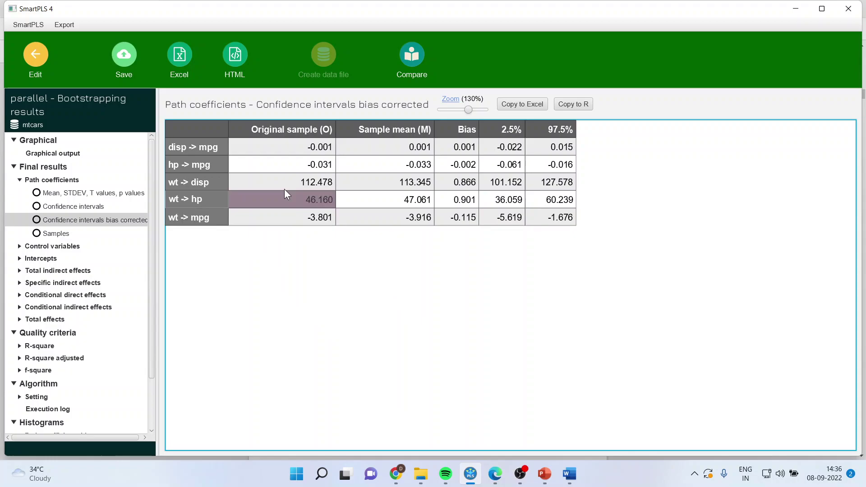
pyautogui.moveTo(488, 185); pyautogui.dragTo(543, 183)
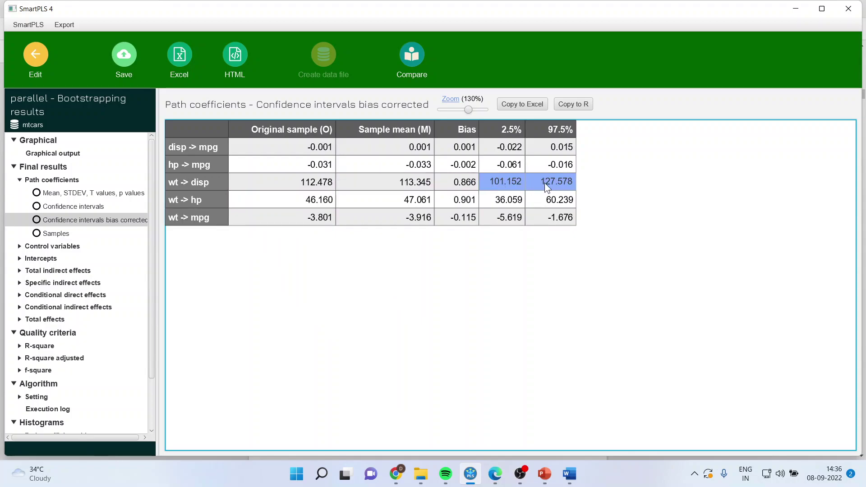
pyautogui.click(204, 182)
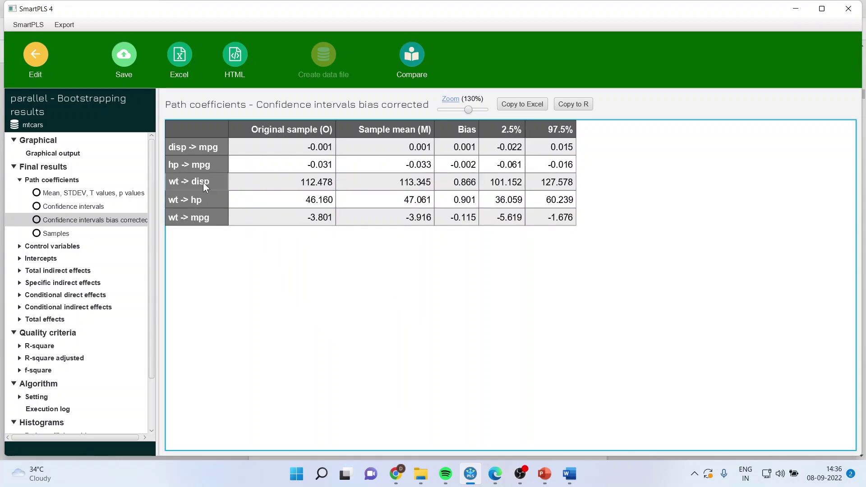
pyautogui.moveTo(503, 163); pyautogui.dragTo(563, 161)
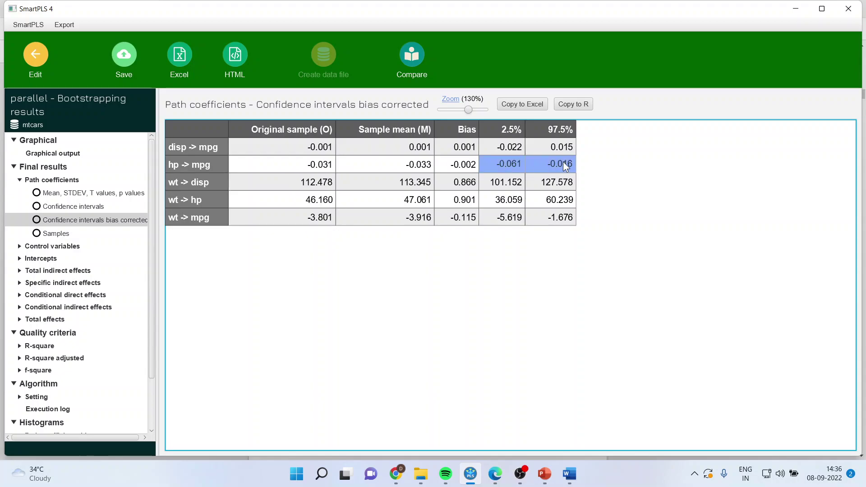
pyautogui.click(191, 166)
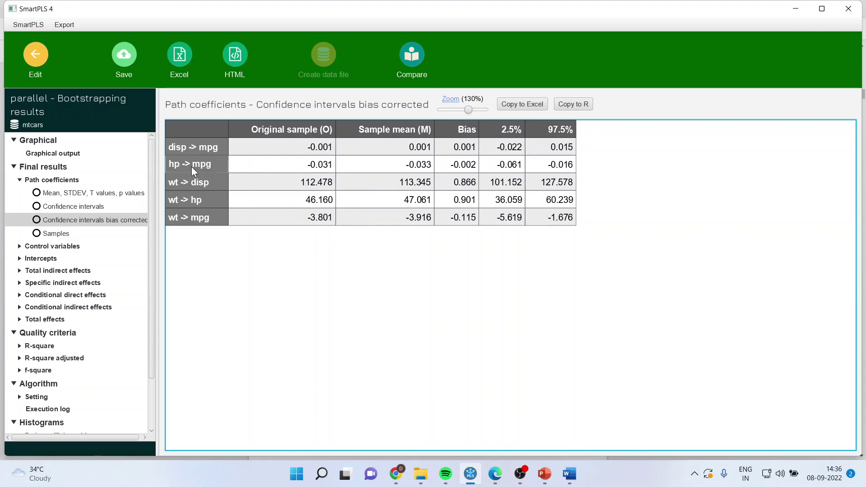
pyautogui.click(498, 149)
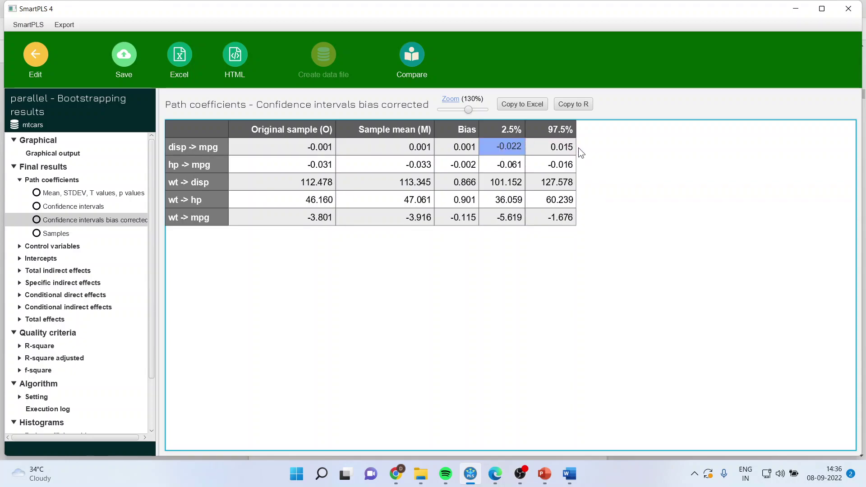
pyautogui.click(565, 146)
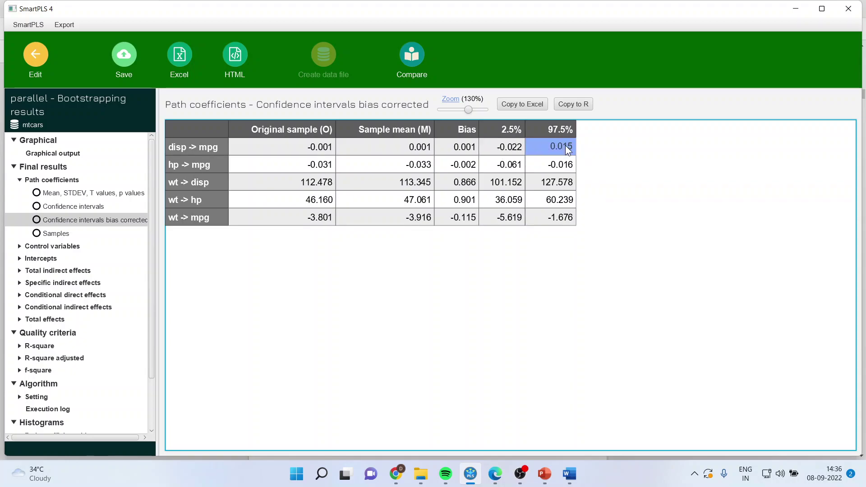
pyautogui.click(202, 148)
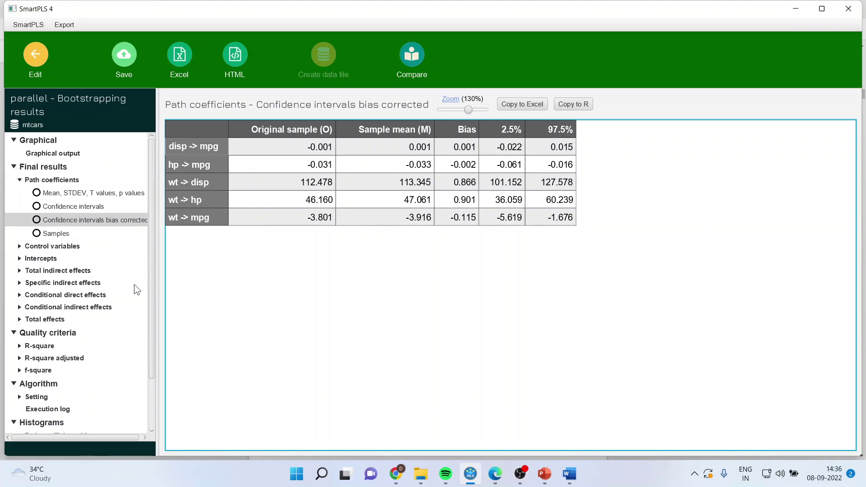
# Step: Review specific indirect effects: wt→hp→mpg p=0.011, wt→disp→mpg p=0.919, then return to the workbook
pyautogui.click(83, 282)
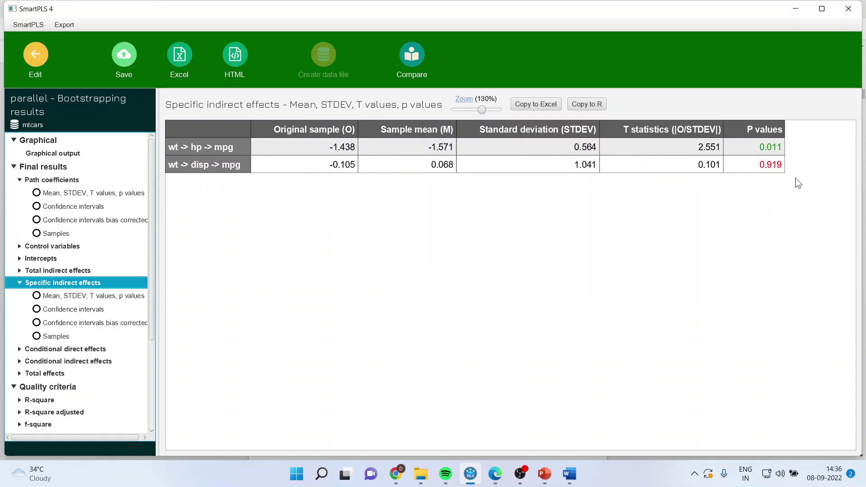
pyautogui.click(775, 147)
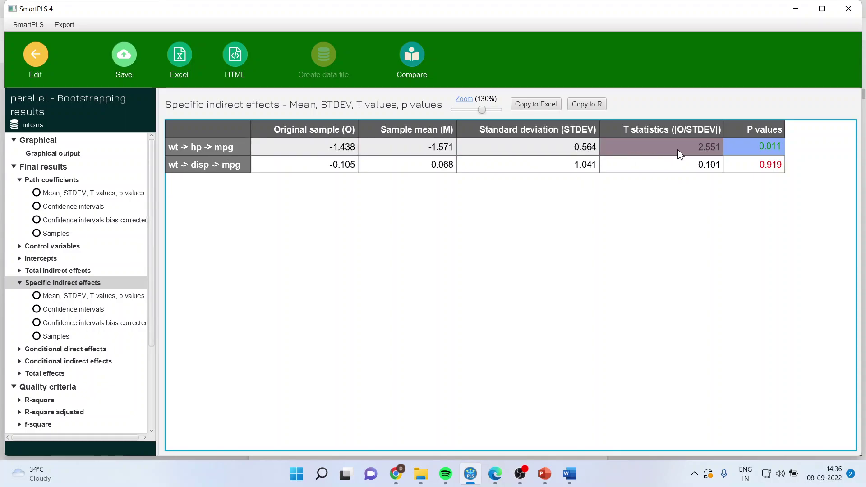
pyautogui.click(212, 146)
pyautogui.click(223, 165)
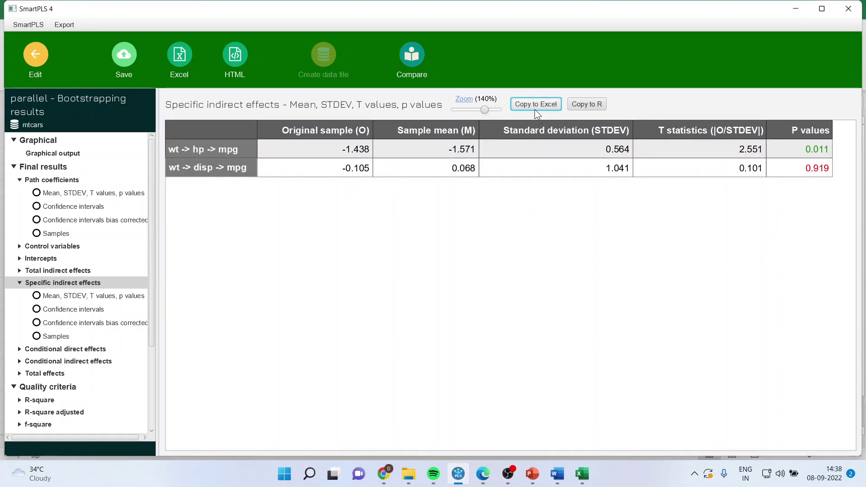
pyautogui.click(582, 474)
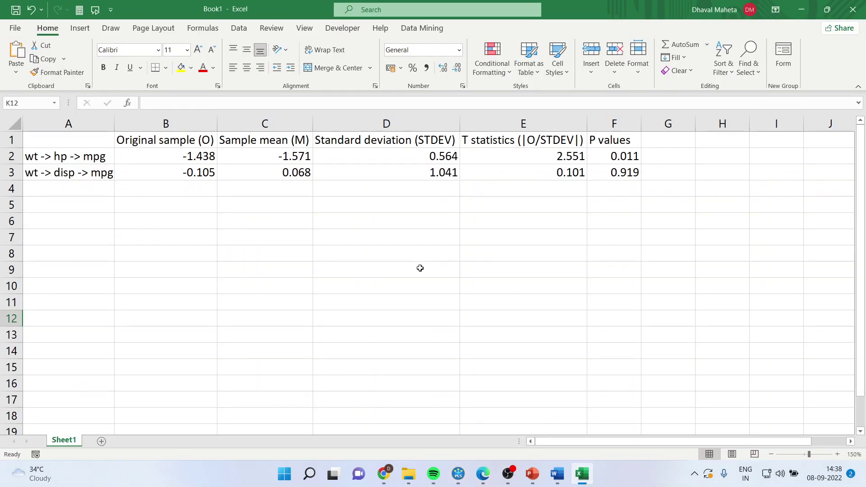
# Step: Delete the Sample mean, STDEV and T statistics columns, keeping Original sample and P values
pyautogui.moveTo(290, 123); pyautogui.dragTo(491, 125)
pyautogui.rightClick(491, 125)
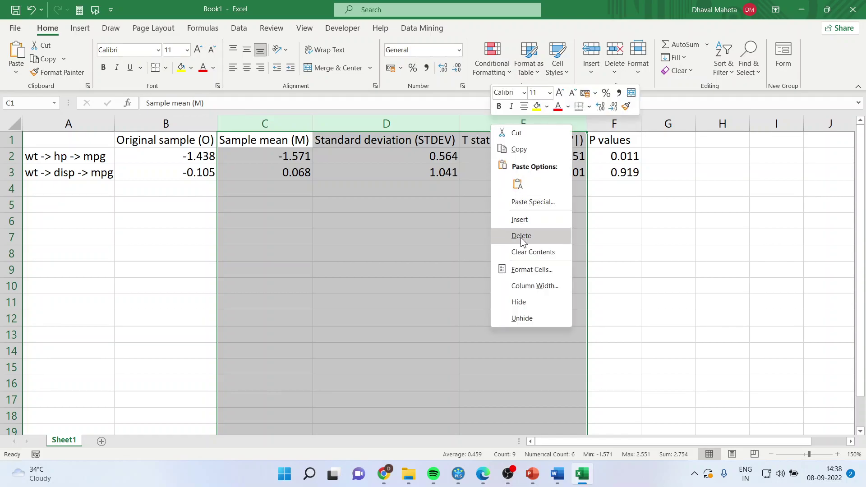
pyautogui.click(522, 236)
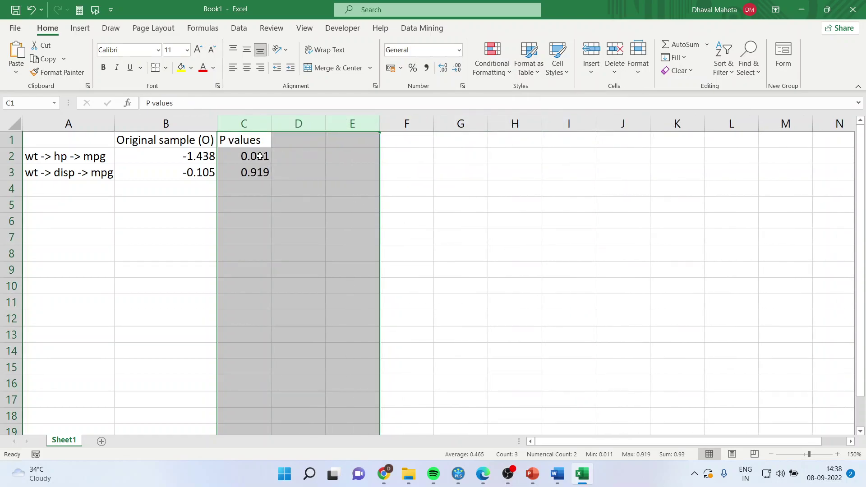
pyautogui.click(260, 156)
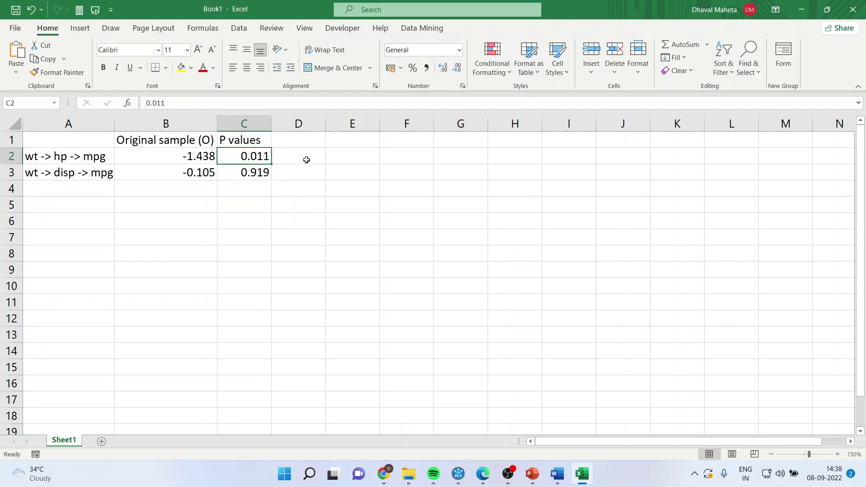
# Step: Label the 0.011 p-value 's' and the 0.919 p-value 'ns' in column D
pyautogui.click(307, 157)
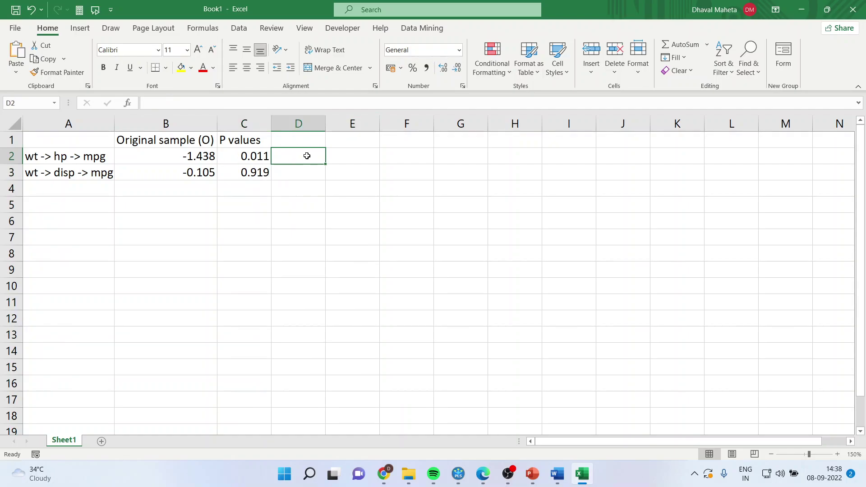
pyautogui.write('s')
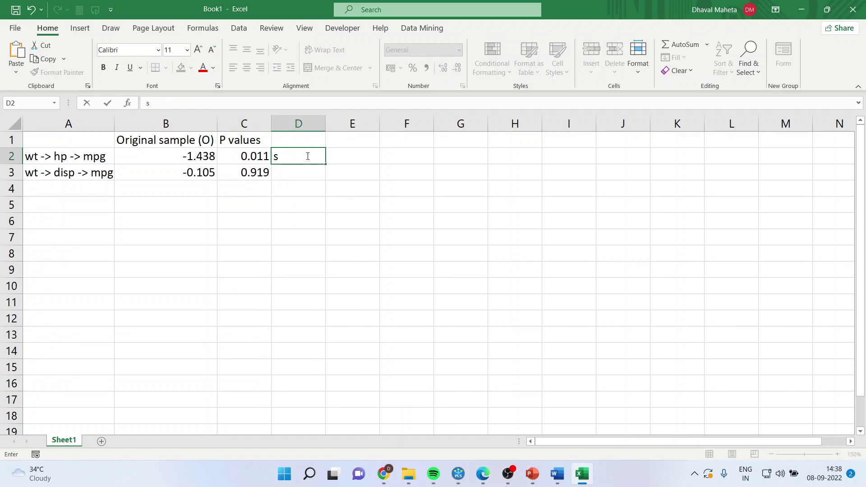
pyautogui.click(297, 174)
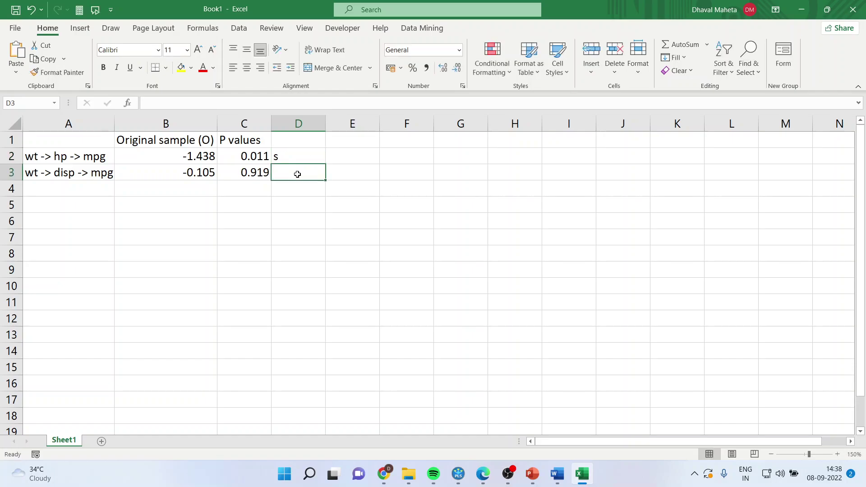
pyautogui.write('ns')
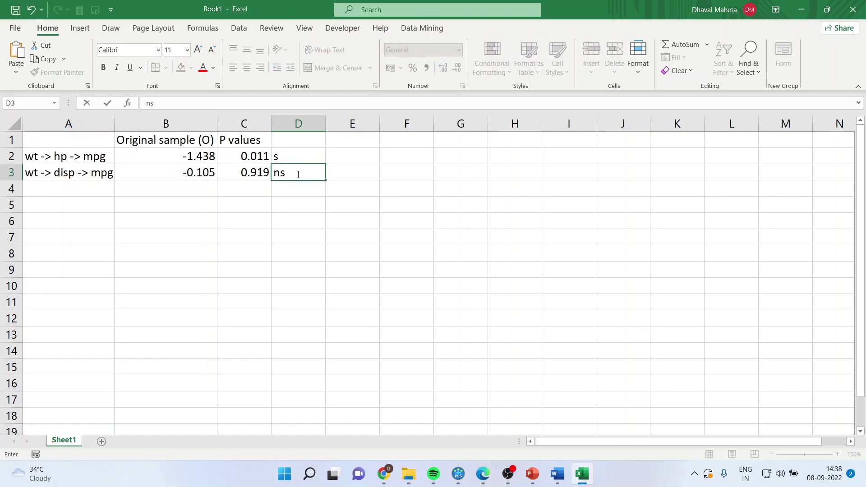
pyautogui.press('Return')
pyautogui.click(103, 160)
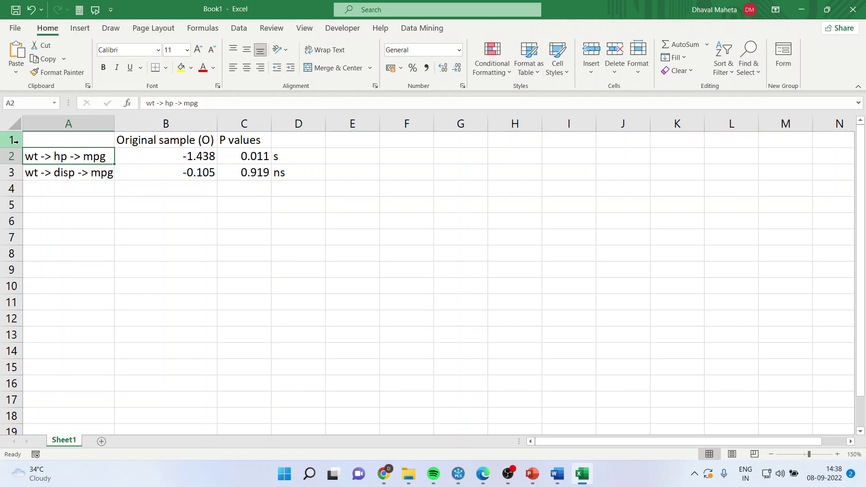
pyautogui.click(17, 141)
# Step: Insert a blank row above the table and title it '1st Scenario' in A1
pyautogui.rightClick(18, 143)
pyautogui.click(58, 236)
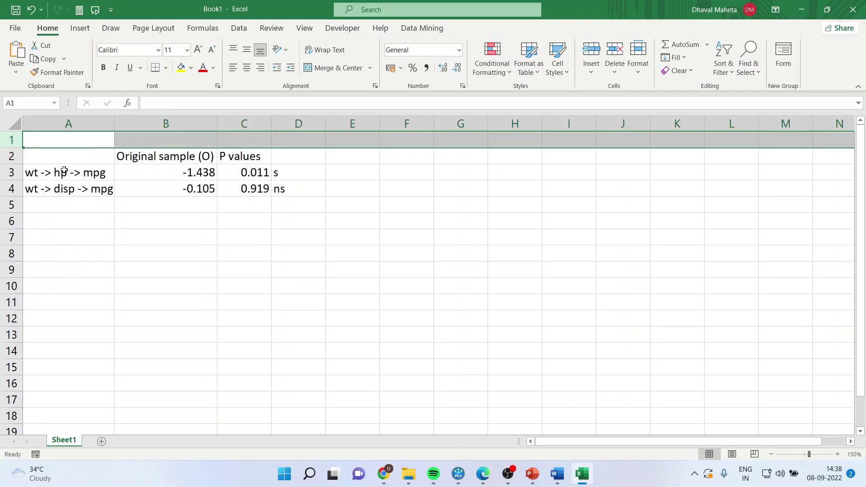
pyautogui.click(64, 143)
pyautogui.write('1st')
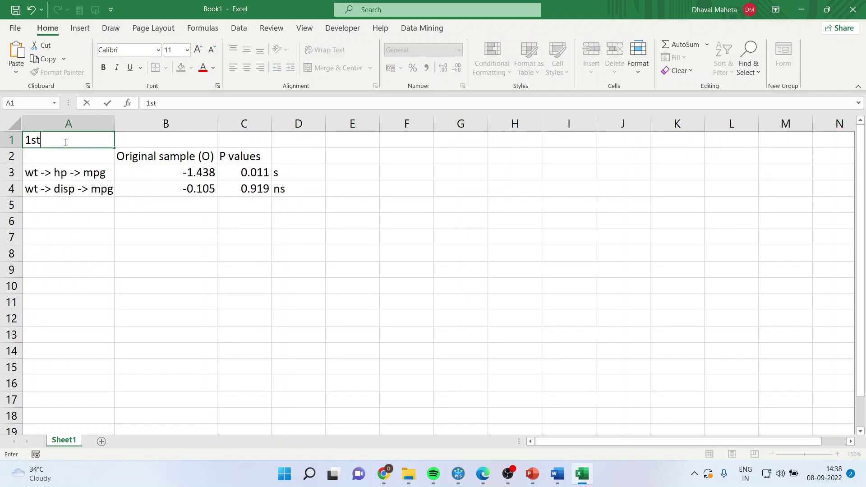
pyautogui.write(' Scenario')
pyautogui.press('Return')
# Step: Add a '2nd scenario' heading in cell A6
pyautogui.click(172, 288)
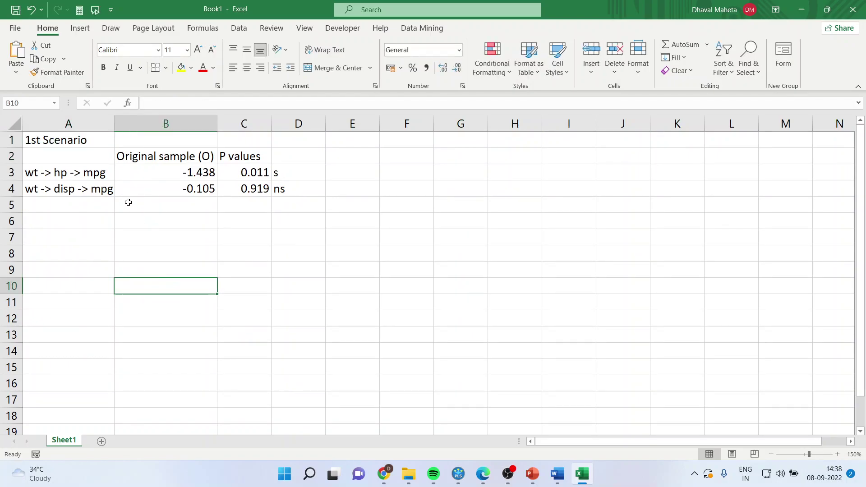
pyautogui.moveTo(93, 154); pyautogui.dragTo(250, 186)
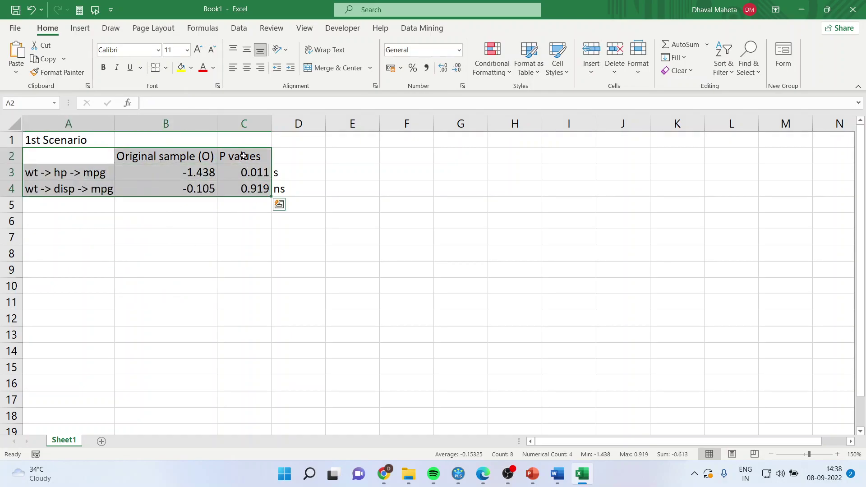
pyautogui.rightClick(244, 156)
pyautogui.click(273, 160)
pyautogui.click(98, 219)
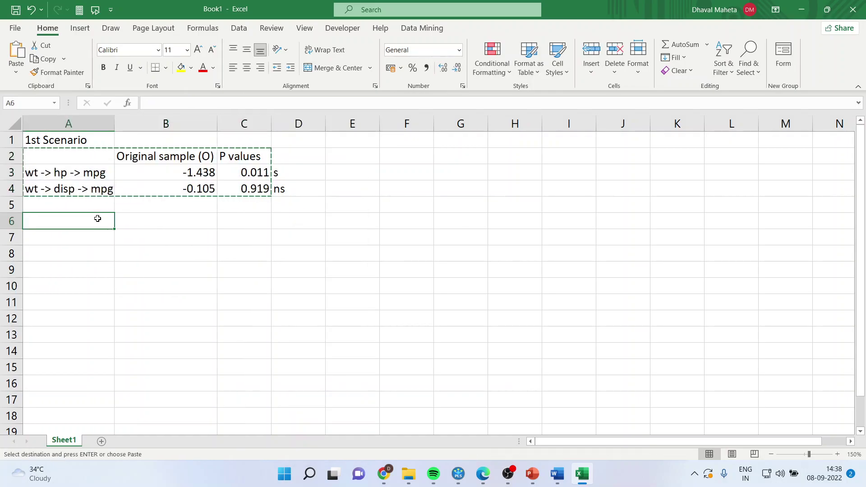
pyautogui.write('2nd scenario')
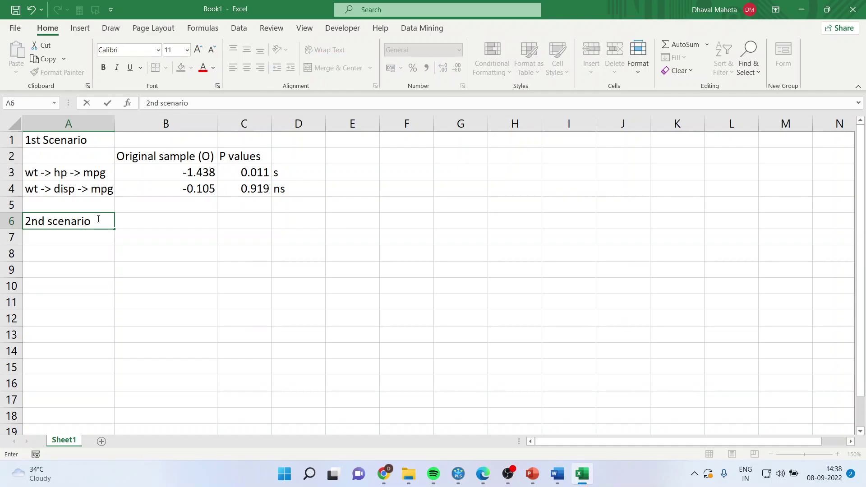
pyautogui.press('Return')
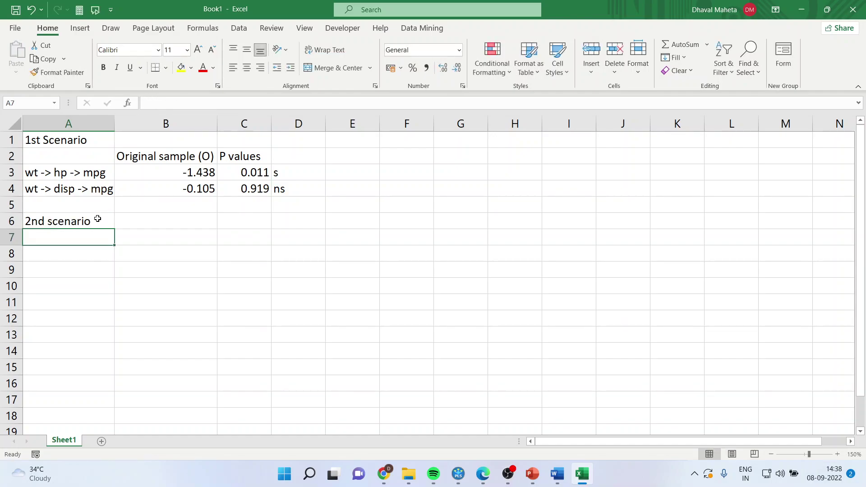
# Step: Copy both path rows with their values into rows 7–8 under the 2nd scenario heading
pyautogui.press('Right')
pyautogui.press('Right')
pyautogui.press('Down')
pyautogui.press('Down')
pyautogui.click(92, 239)
pyautogui.moveTo(100, 176); pyautogui.dragTo(231, 187)
pyautogui.rightClick(232, 187)
pyautogui.click(260, 159)
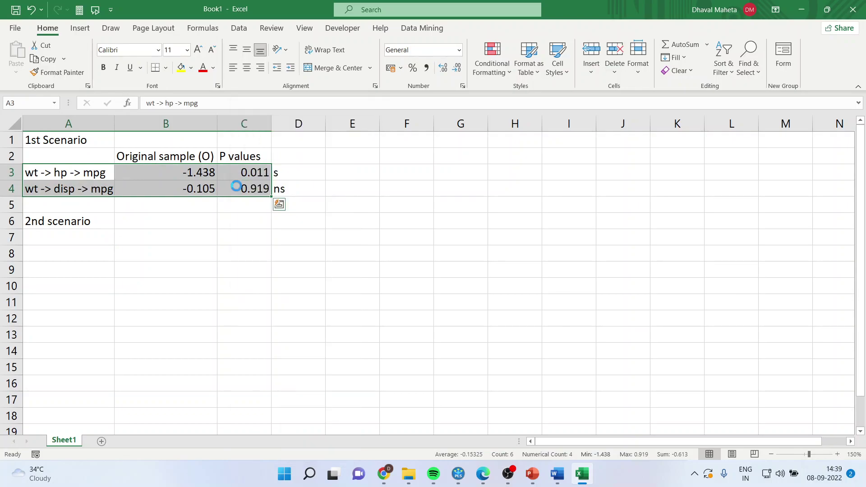
pyautogui.click(93, 237)
pyautogui.hotkey('ctrl', 'v')
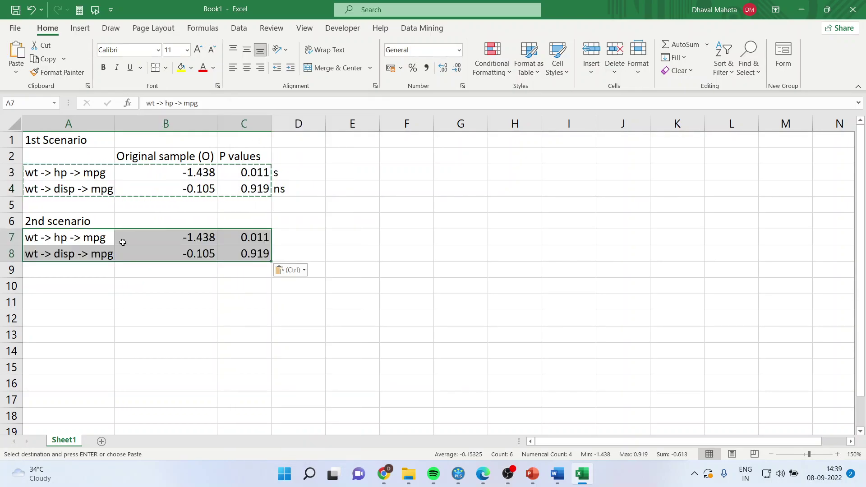
# Step: Set the 2nd scenario p-values to 0.919 (ns) in row 7 and 0.011 (s) in row 8
pyautogui.moveTo(120, 238); pyautogui.dragTo(301, 226)
pyautogui.click(260, 253)
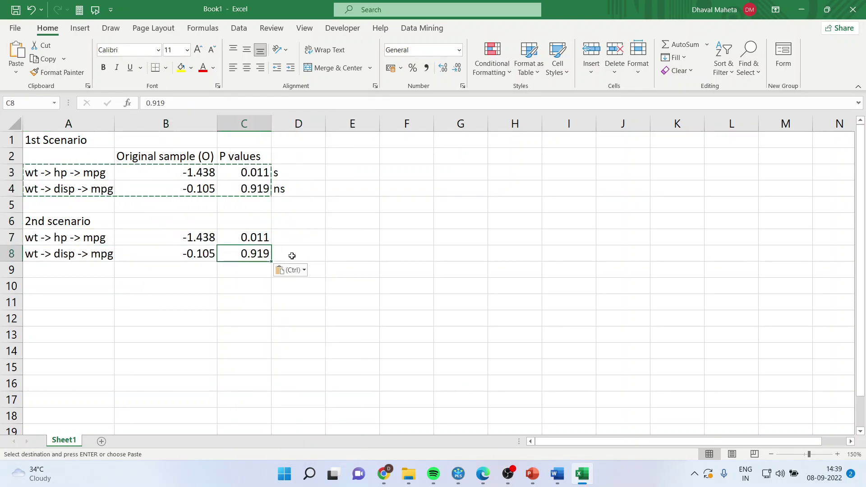
pyautogui.click(255, 238)
pyautogui.press('Escape')
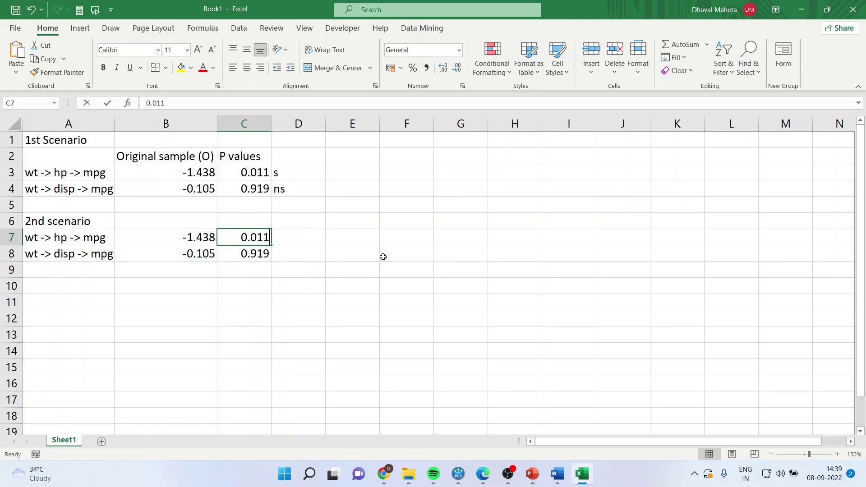
pyautogui.write('0.919')
pyautogui.press('Return')
pyautogui.write('0.011')
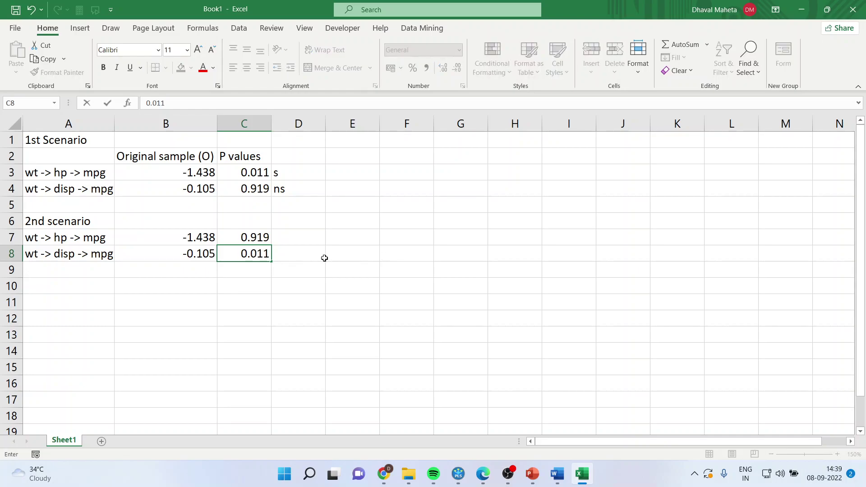
pyautogui.click(300, 238)
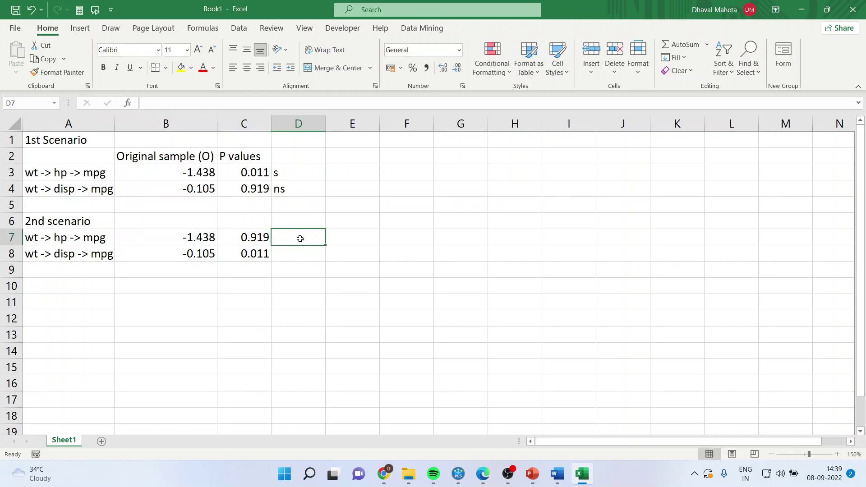
pyautogui.write('ns')
pyautogui.write('s')
pyautogui.press('Return')
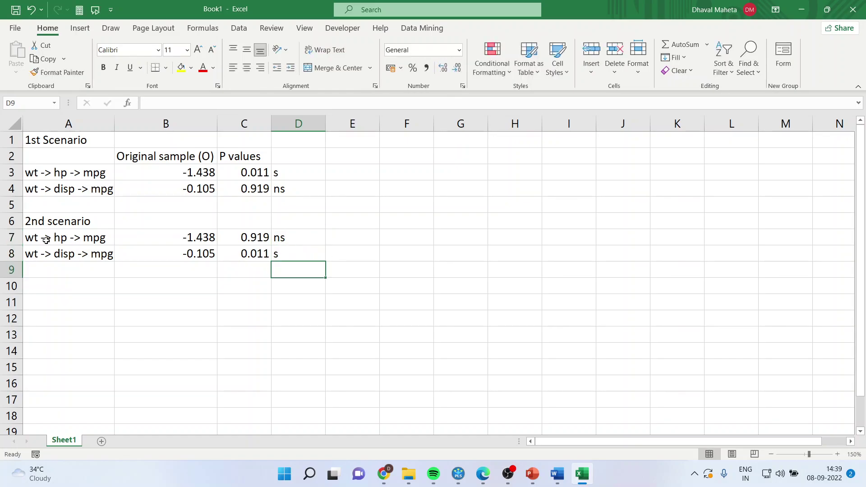
# Step: Colour the significant path labels in A3 and A8 red
pyautogui.click(66, 189)
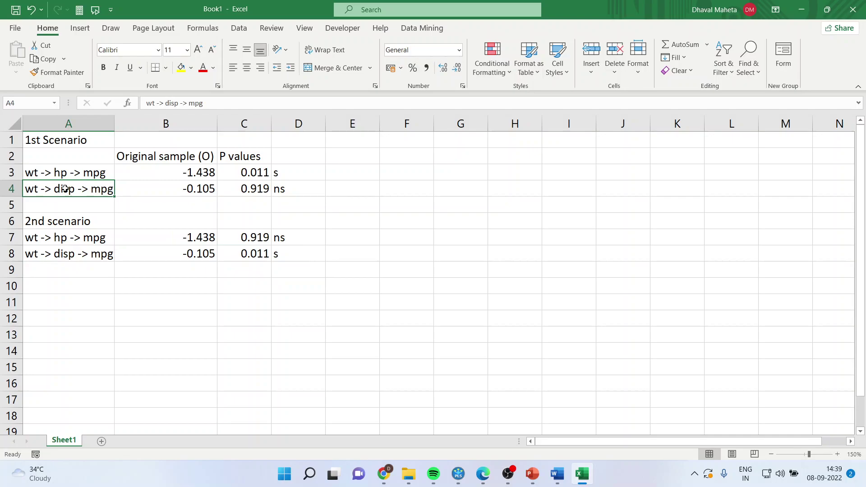
pyautogui.click(74, 174)
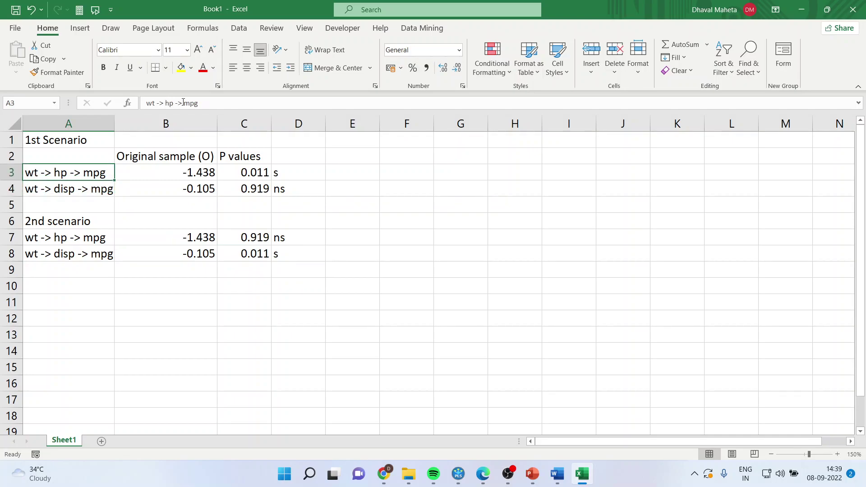
pyautogui.click(203, 72)
pyautogui.click(91, 253)
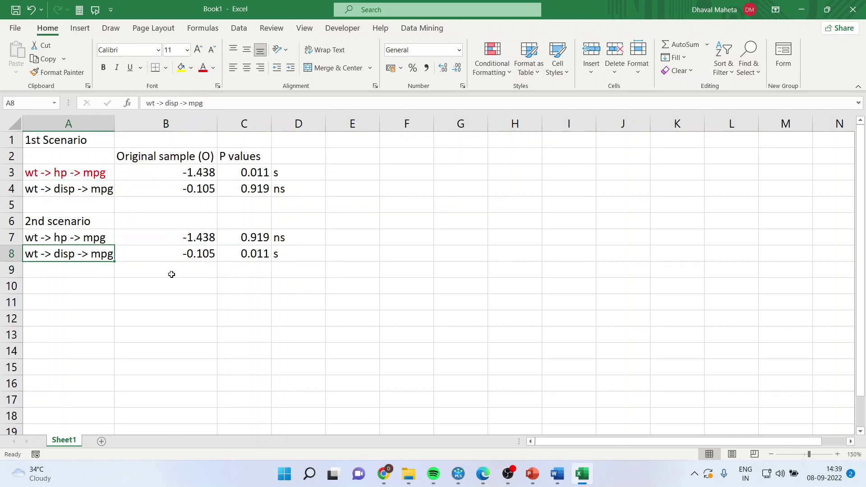
pyautogui.click(202, 74)
pyautogui.click(287, 355)
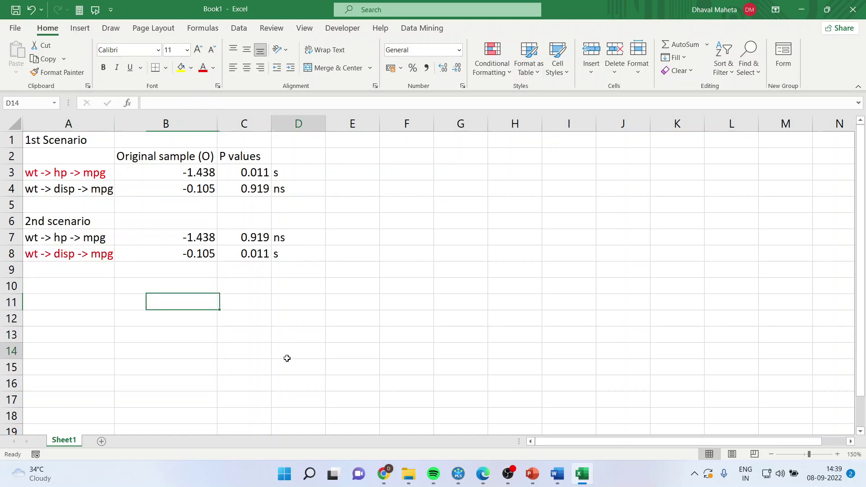
pyautogui.click(94, 288)
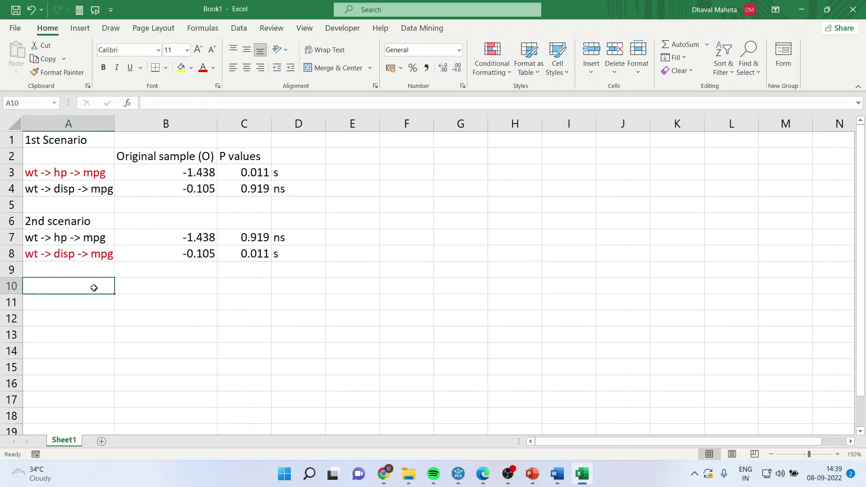
# Step: Add a '3rd Scenario' heading in A10 and paste the 2nd scenario's path rows below it
pyautogui.write('3rd Sc')
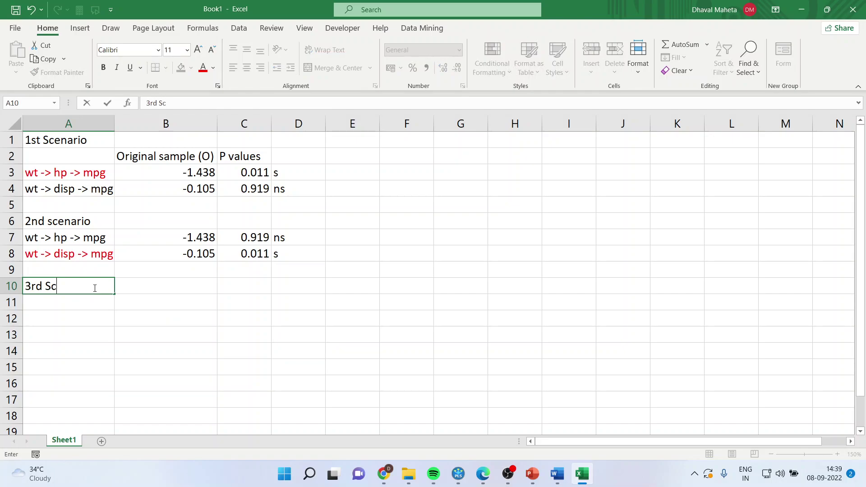
pyautogui.write('enario')
pyautogui.press('Return')
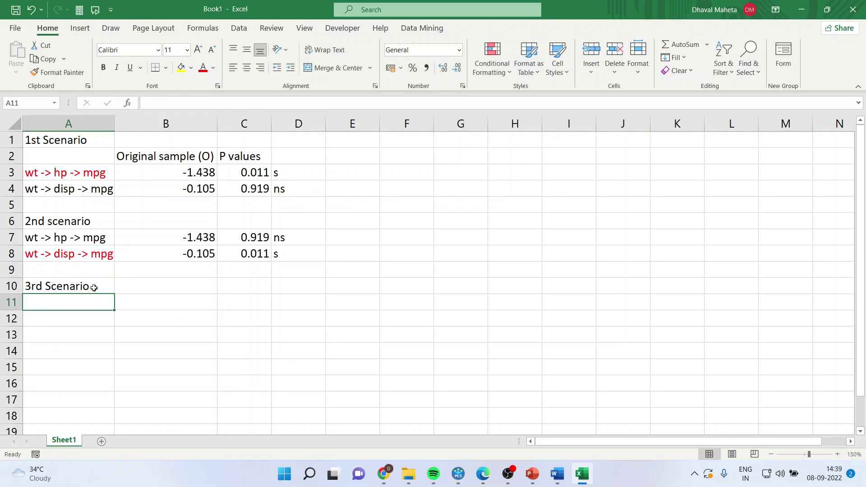
pyautogui.moveTo(68, 238); pyautogui.dragTo(256, 245)
pyautogui.rightClick(257, 245)
pyautogui.click(293, 159)
pyautogui.click(83, 304)
pyautogui.hotkey('ctrl', 'v')
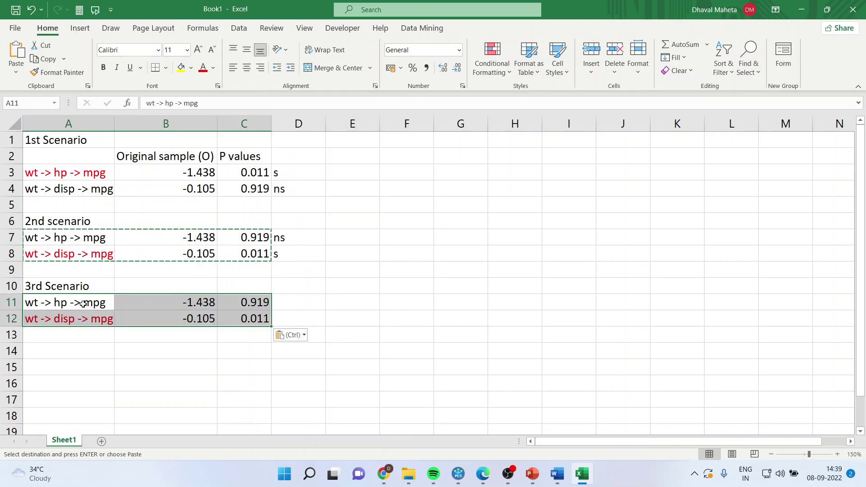
pyautogui.click(174, 385)
# Step: Change the wt -> hp -> mpg p-value in C11 to 0 and colour its label red
pyautogui.click(254, 304)
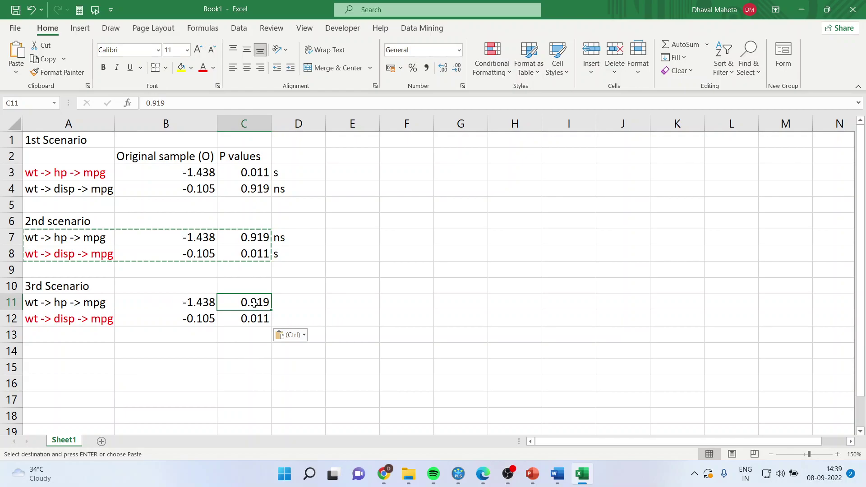
pyautogui.write('0.000')
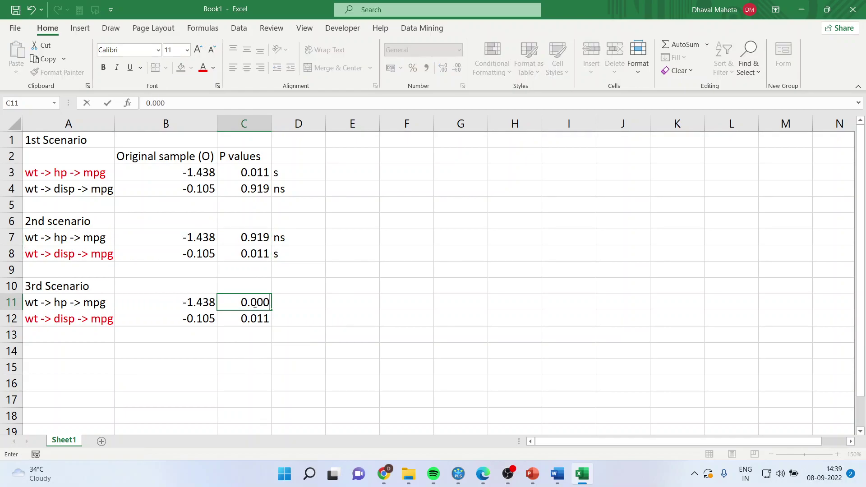
pyautogui.press('Return')
pyautogui.click(93, 303)
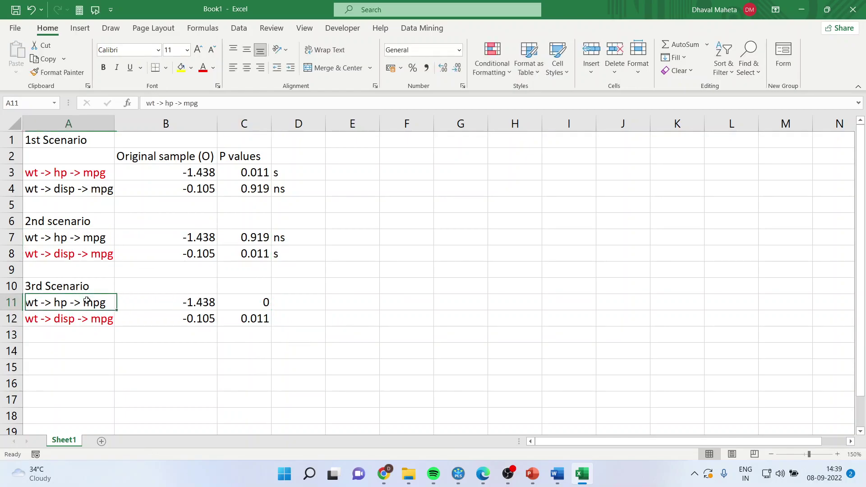
pyautogui.click(202, 68)
pyautogui.click(418, 312)
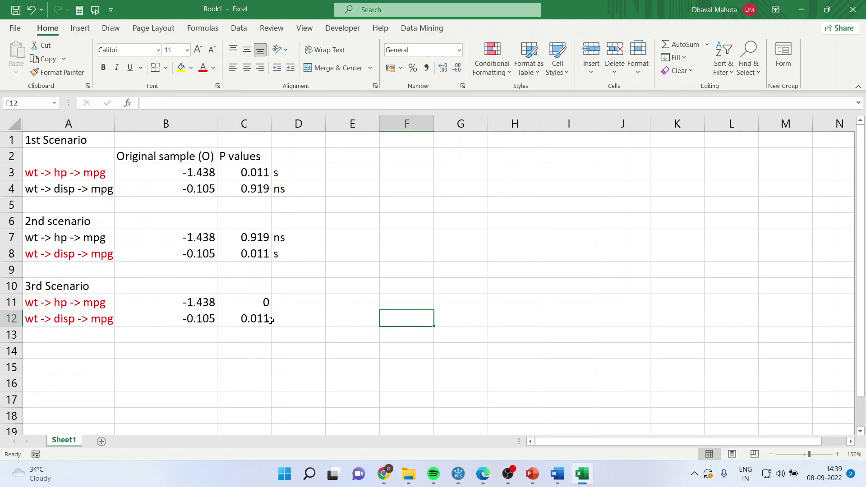
# Step: Mark both 3rd scenario paths as 's' in D11 and D12
pyautogui.click(295, 304)
pyautogui.write('s')
pyautogui.press('Return')
pyautogui.write('s')
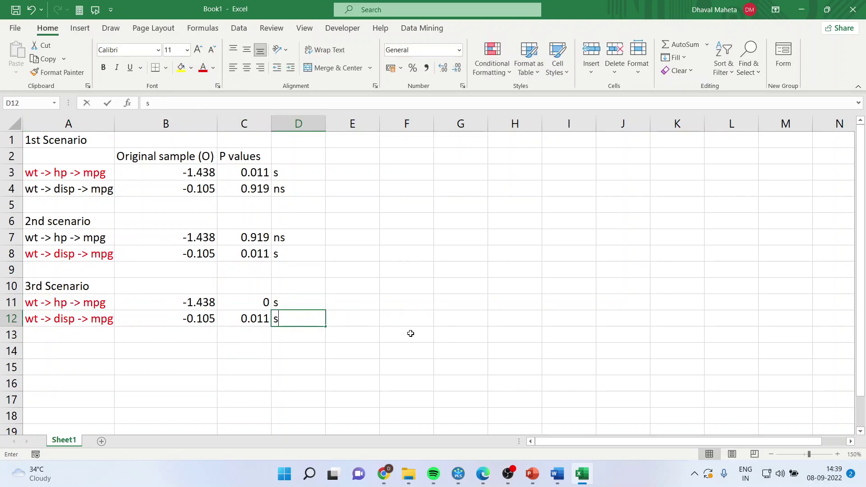
pyautogui.click(411, 333)
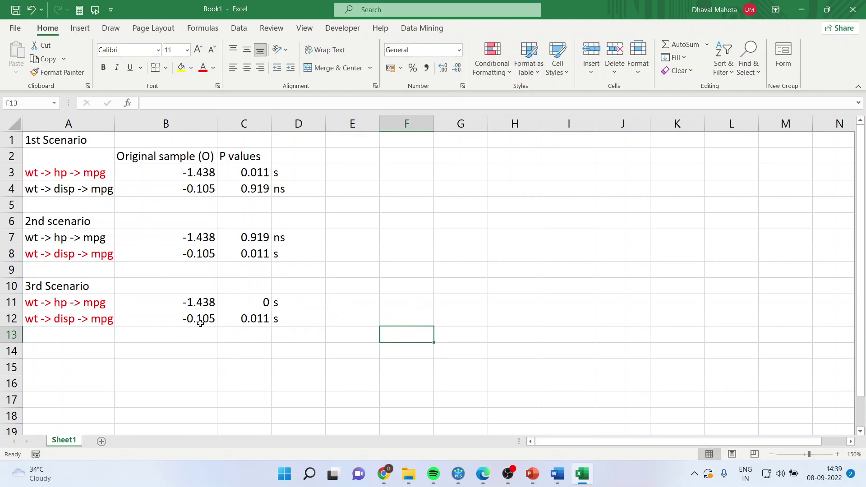
pyautogui.click(194, 303)
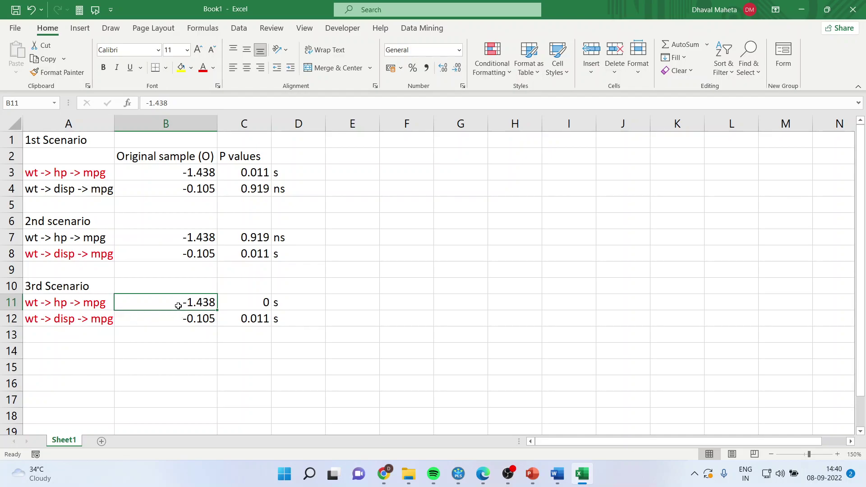
pyautogui.click(187, 320)
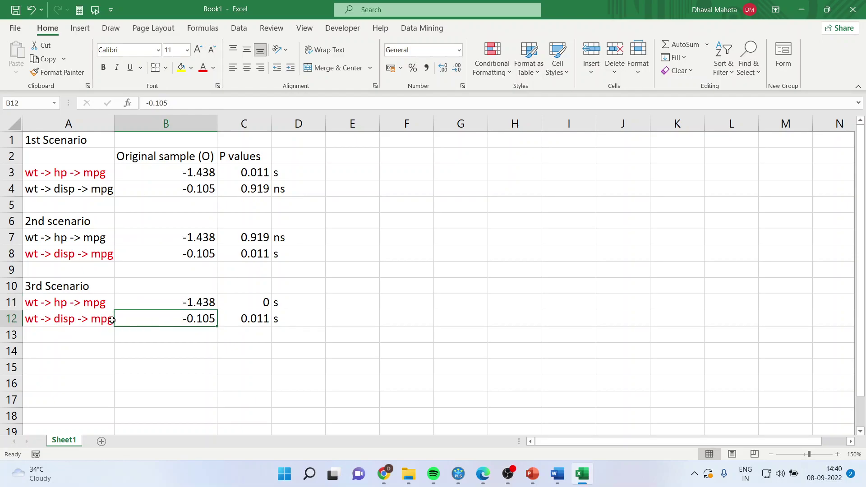
pyautogui.click(91, 303)
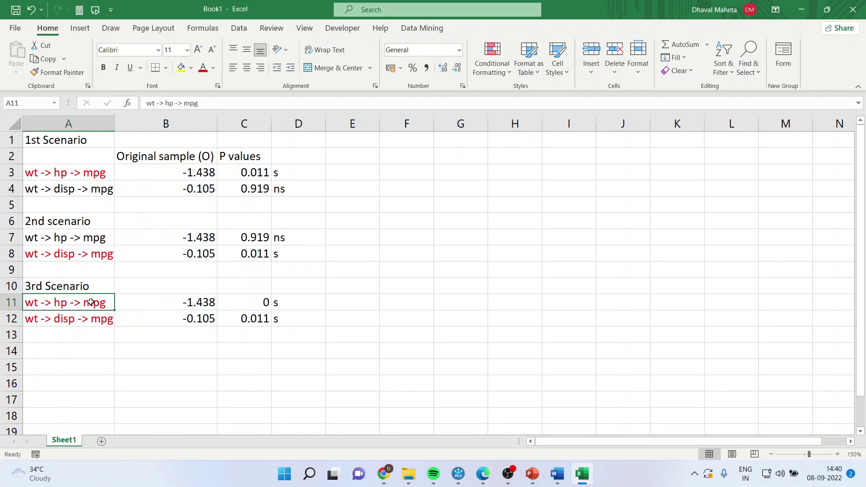
pyautogui.click(189, 303)
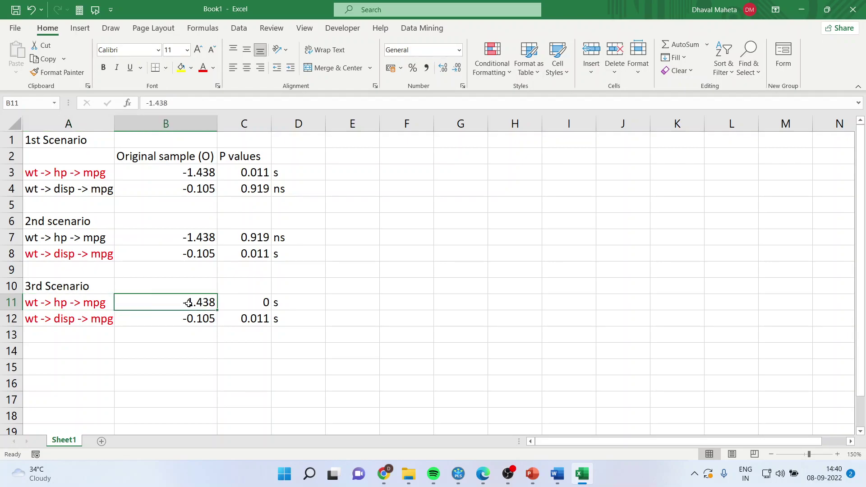
pyautogui.click(96, 320)
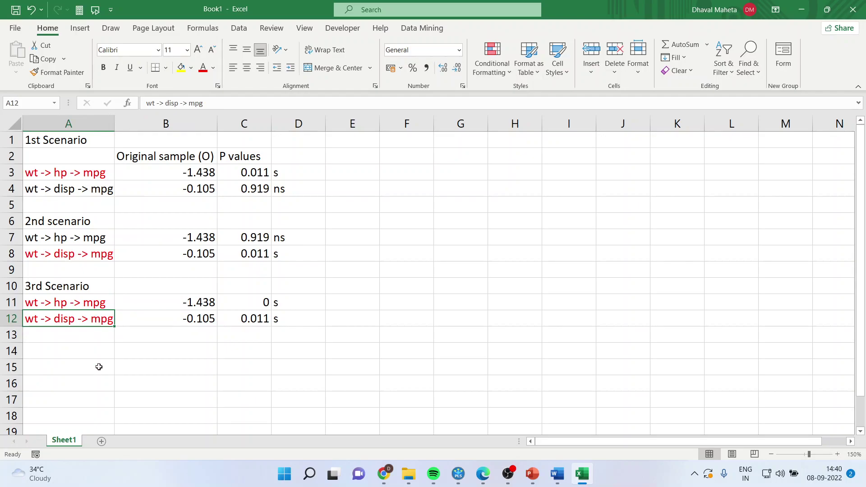
pyautogui.click(88, 352)
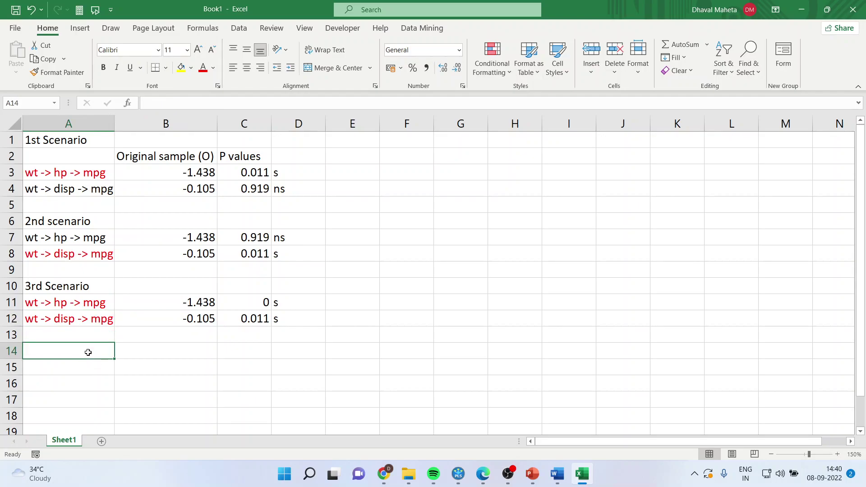
# Step: Add a '4th Scenario' heading in A14 and paste the 3rd scenario's path rows into rows 15–16
pyautogui.write('4ht')
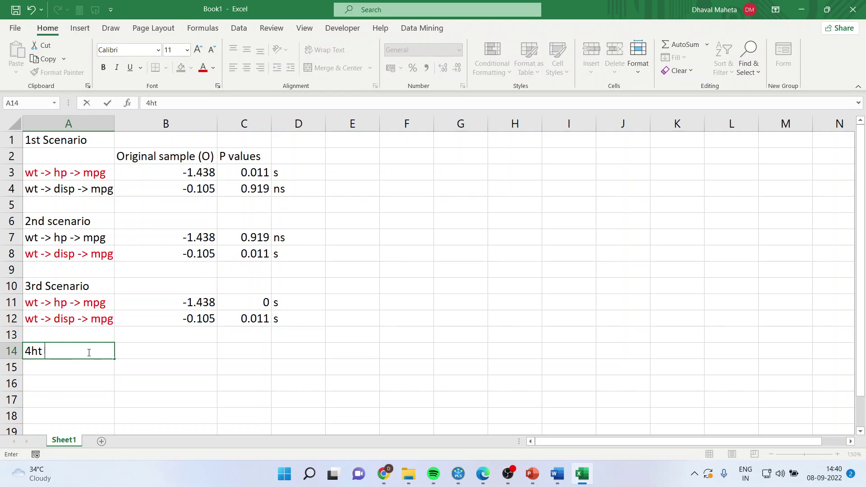
pyautogui.press('BackSpace')
pyautogui.press('BackSpace')
pyautogui.write('th Sceanrio')
pyautogui.press('BackSpace')
pyautogui.press('BackSpace')
pyautogui.press('BackSpace')
pyautogui.press('BackSpace')
pyautogui.press('BackSpace')
pyautogui.write('nario')
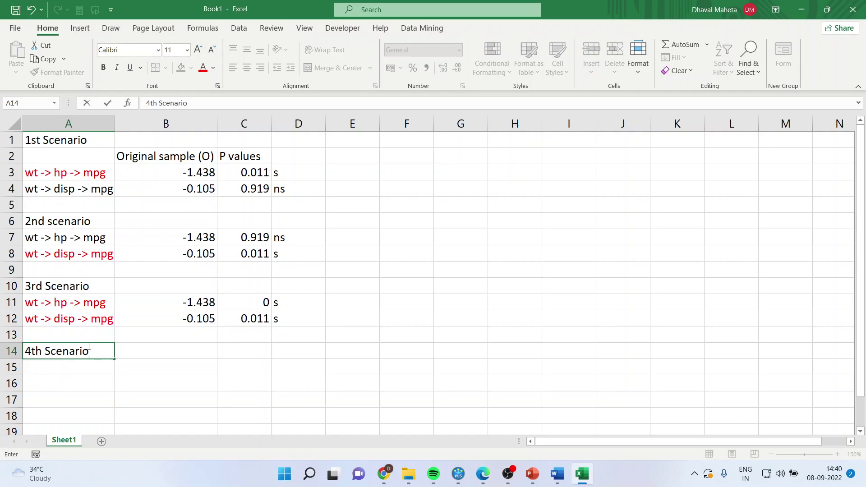
pyautogui.press('Return')
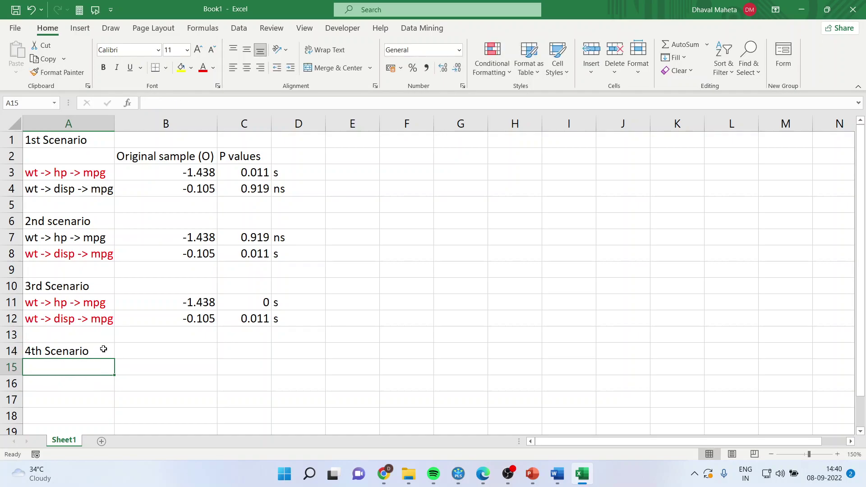
pyautogui.moveTo(92, 309); pyautogui.dragTo(232, 314)
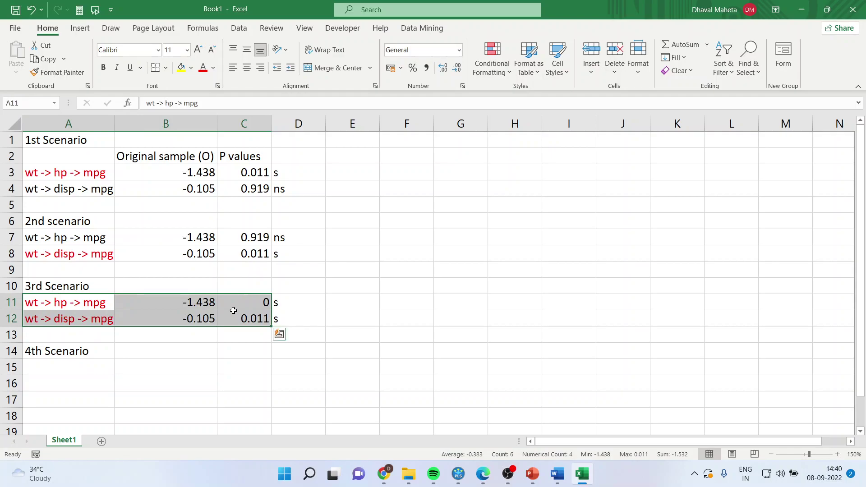
pyautogui.rightClick(232, 313)
pyautogui.click(264, 157)
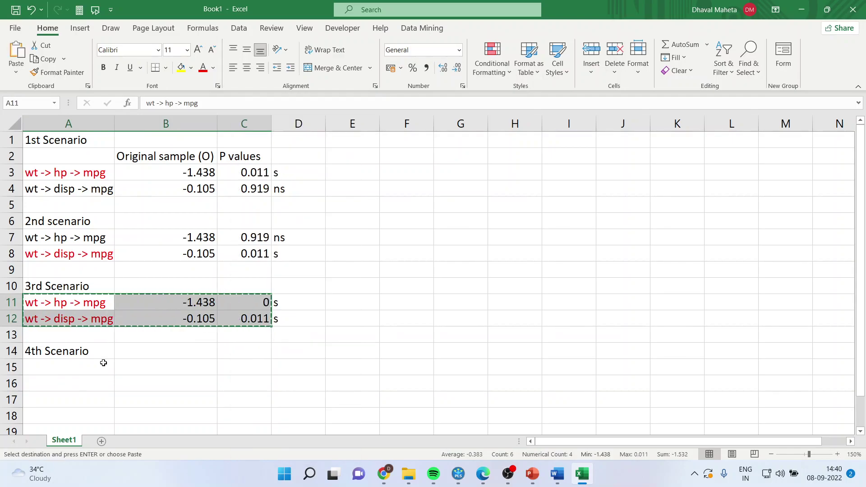
pyautogui.click(101, 365)
pyautogui.hotkey('ctrl', 'v')
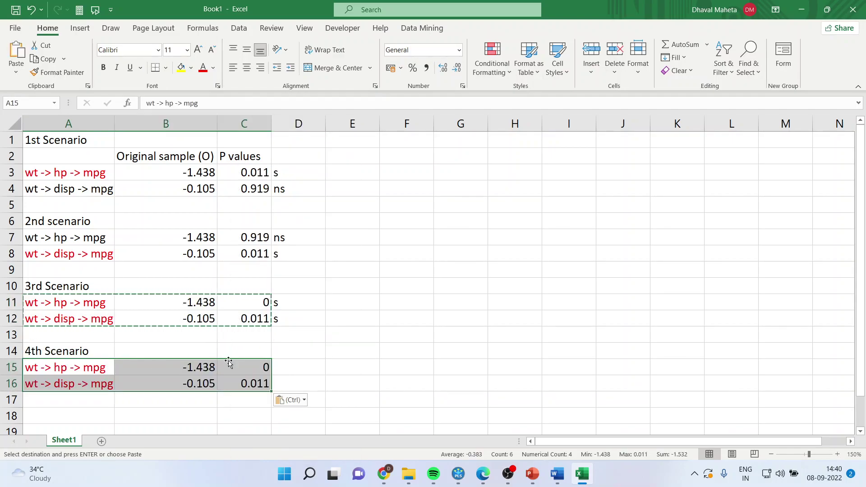
# Step: Set the 4th scenario p-values to 0.768 and 0.895, both marked 'ns'
pyautogui.click(253, 365)
pyautogui.write('0.768')
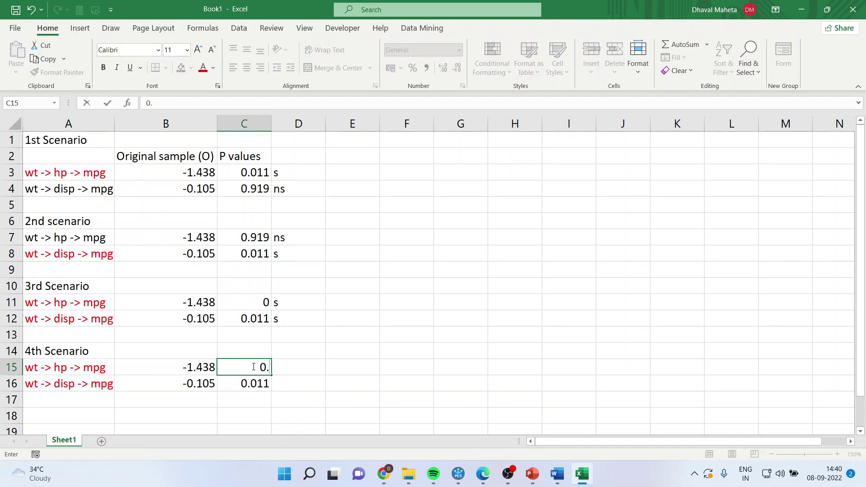
pyautogui.hotkey('ctrl', 'Return')
pyautogui.press('Down')
pyautogui.write('0.895')
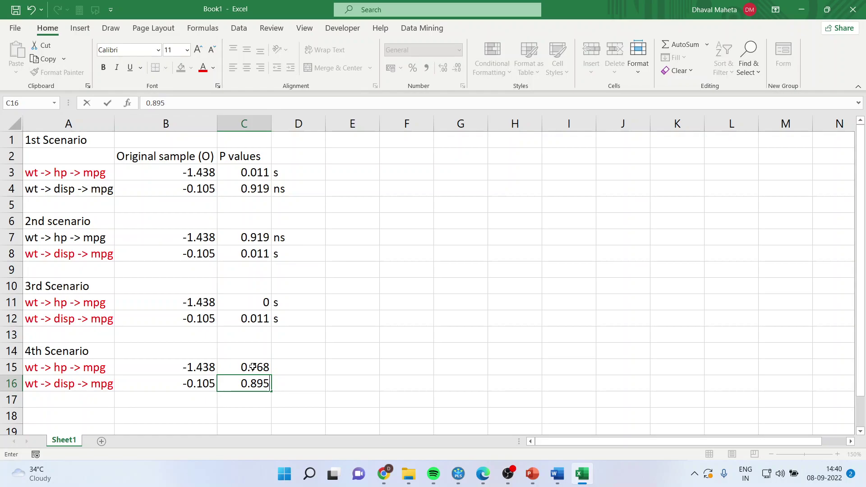
pyautogui.press('Return')
pyautogui.click(288, 368)
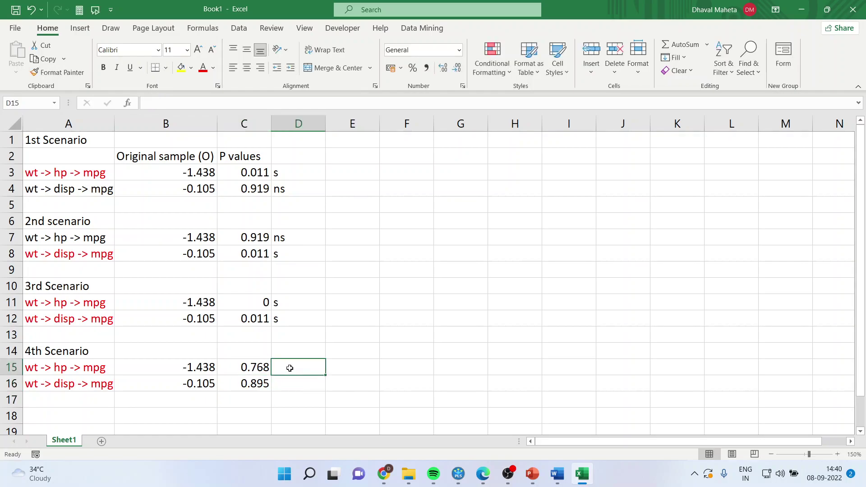
pyautogui.write('ns')
pyautogui.click(288, 382)
pyautogui.write('b')
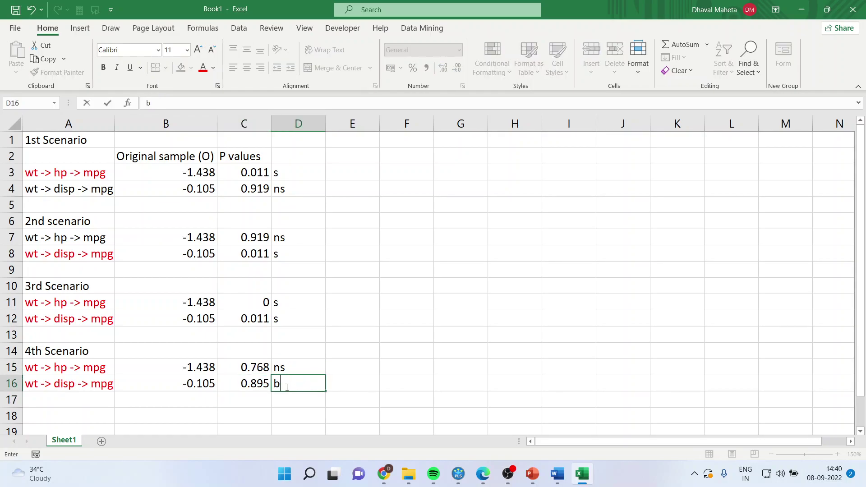
pyautogui.write('ns')
pyautogui.press('Return')
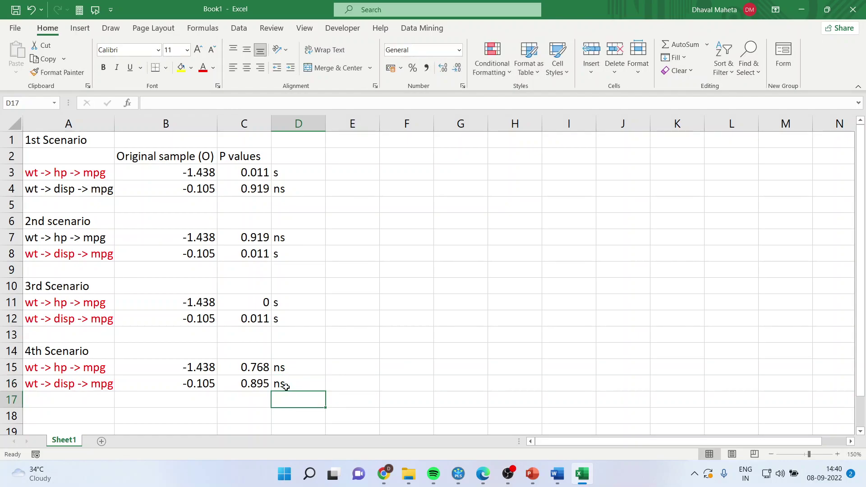
pyautogui.moveTo(532, 478)
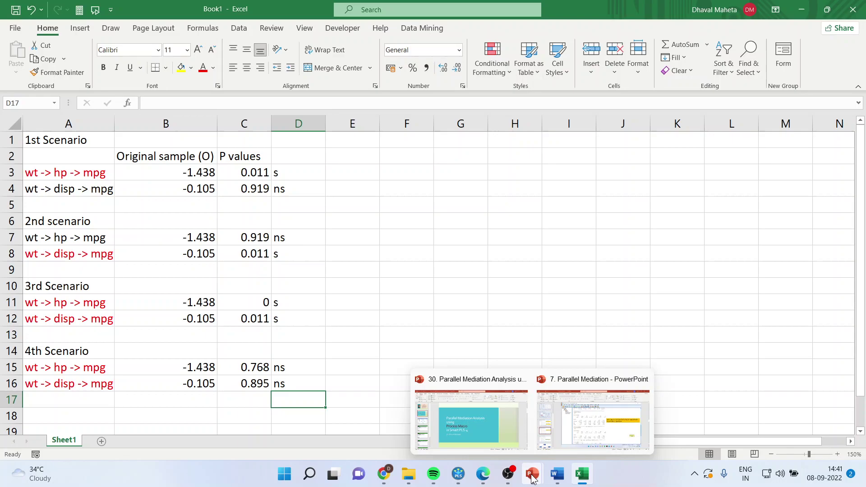